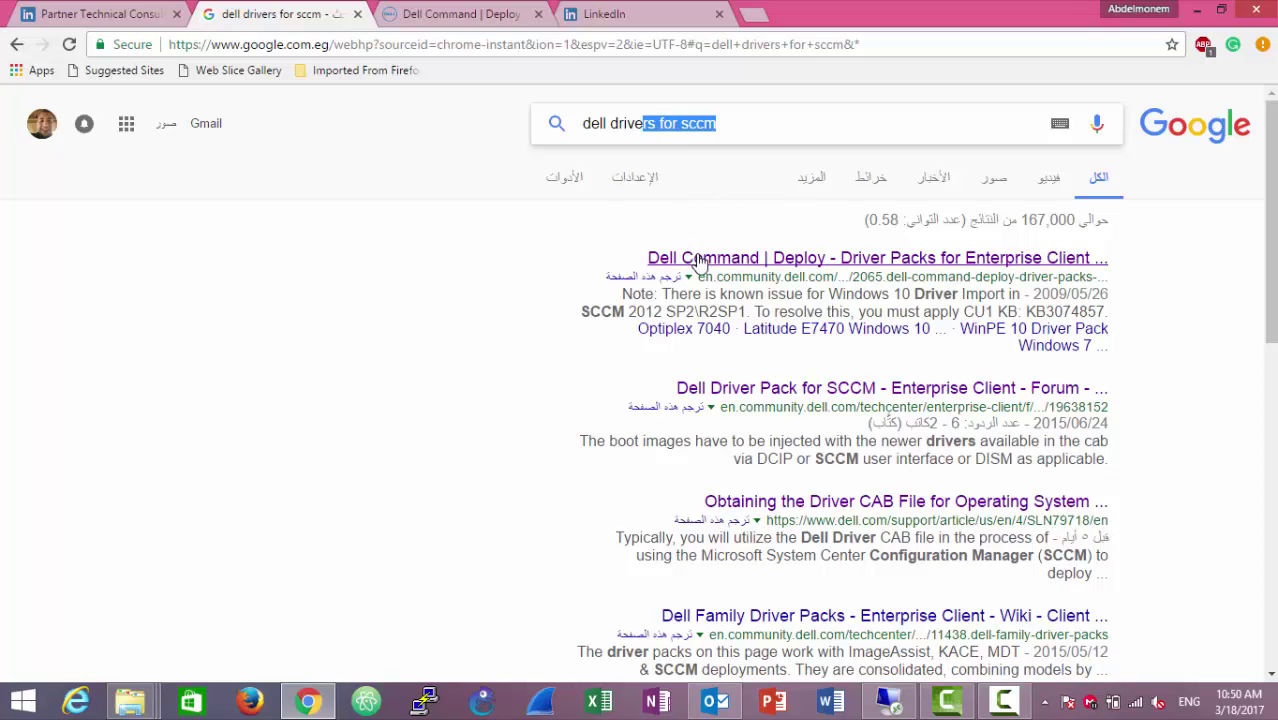
Examine the Windows 10 driver CABs listed for Latitude and Optiplex systems on the Dell Command | Deploy driver packs page.
{"action": "left_click", "coordinate": [493, 17]}
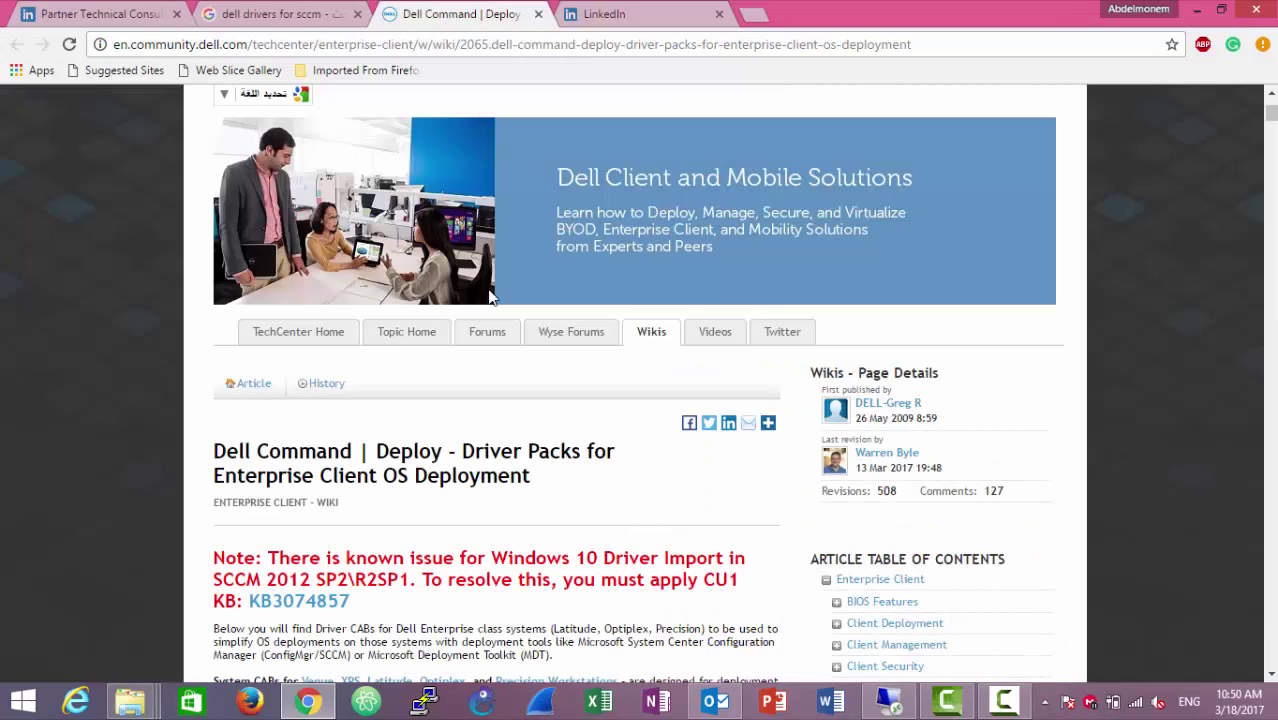
{"action": "scroll", "coordinate": [530, 423], "scroll_direction": "down", "scroll_amount": 15}
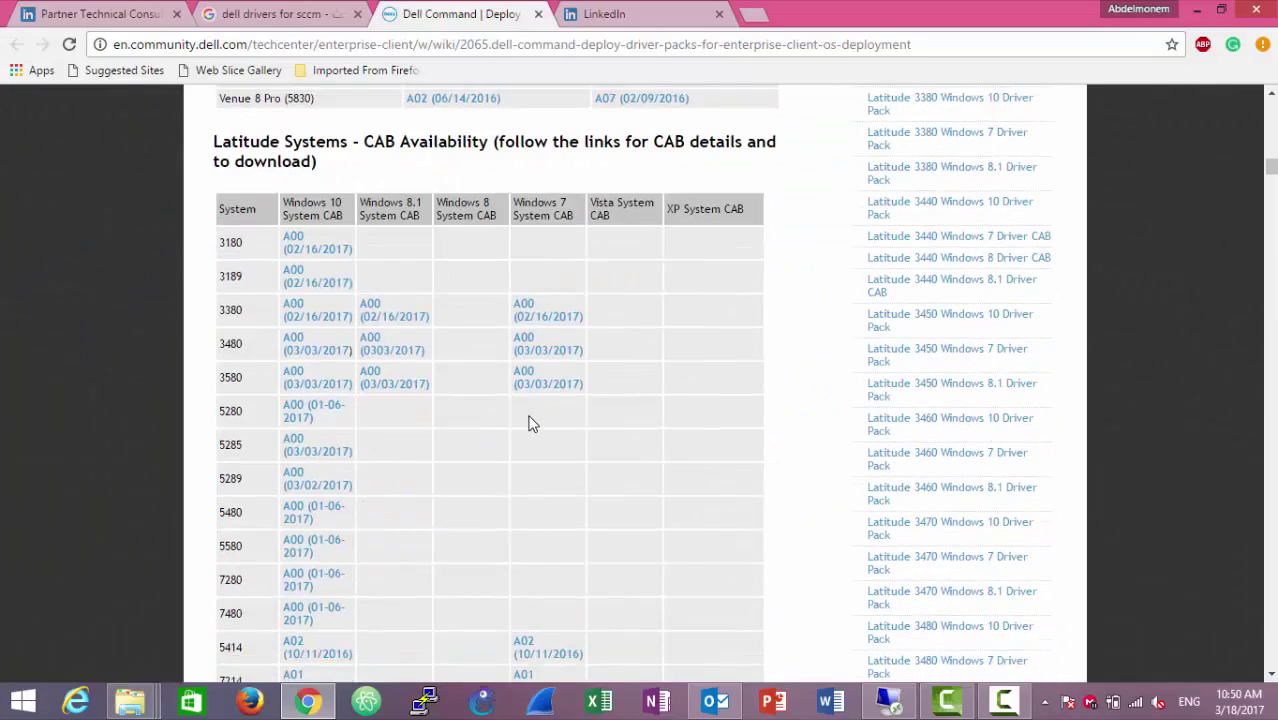
{"action": "scroll", "coordinate": [530, 423], "scroll_direction": "down", "scroll_amount": 20}
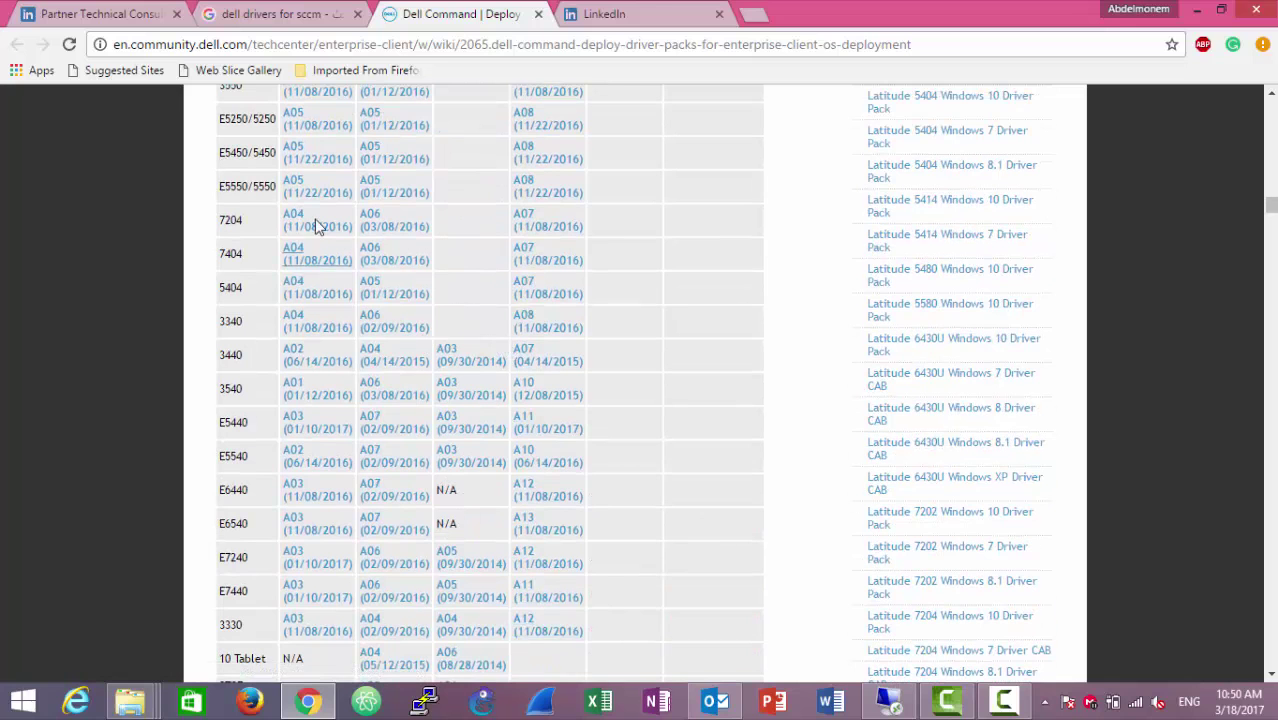
{"action": "scroll", "coordinate": [318, 224], "scroll_direction": "up", "scroll_amount": 6}
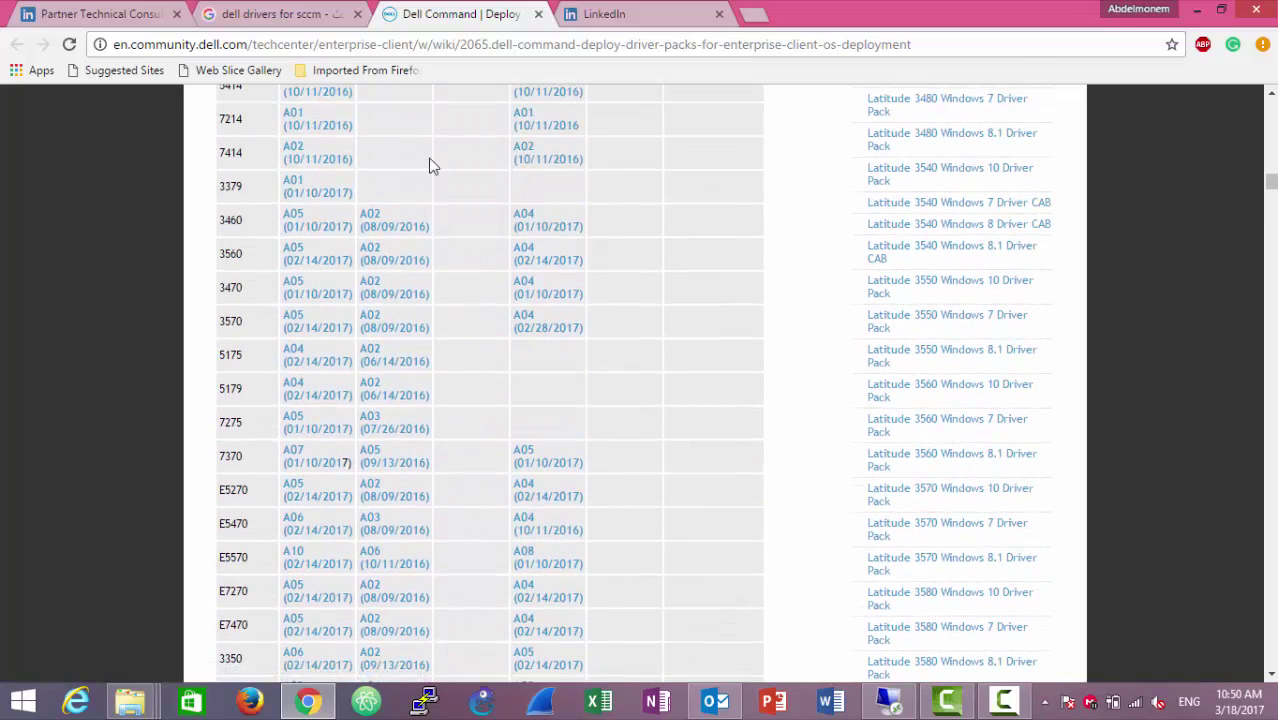
{"action": "scroll", "coordinate": [258, 235], "scroll_direction": "up", "scroll_amount": 3}
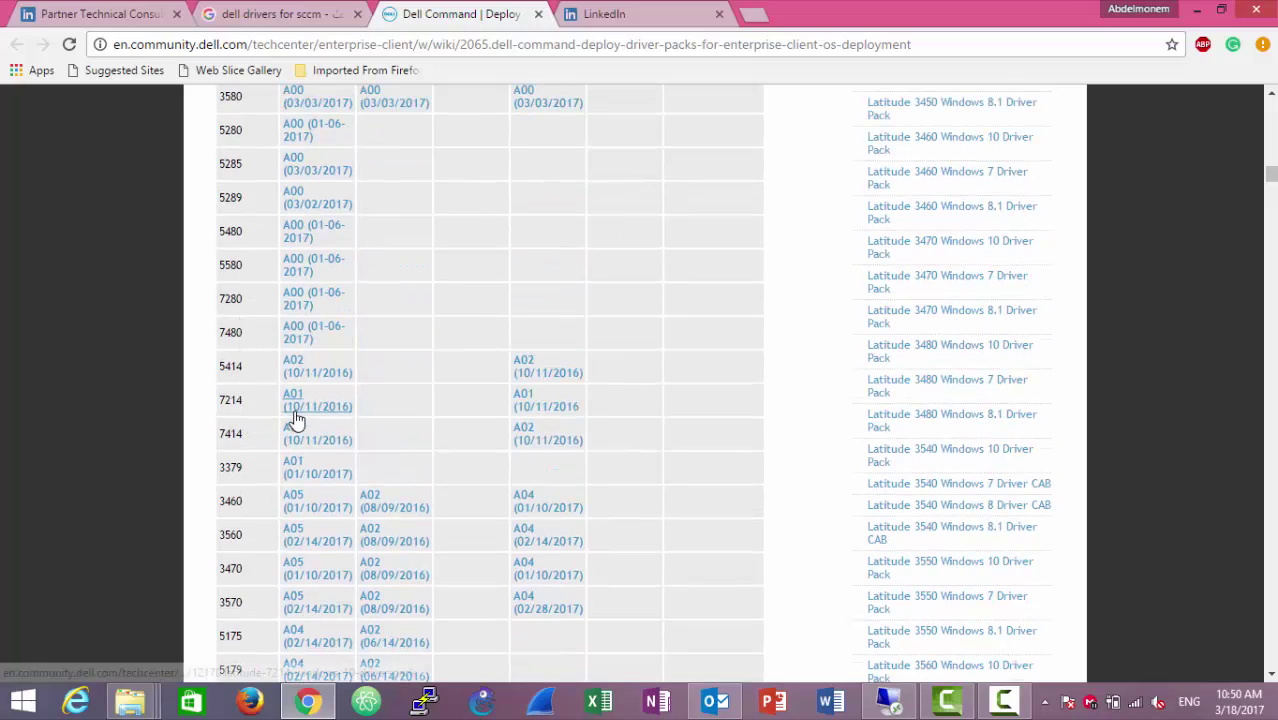
{"action": "scroll", "coordinate": [313, 413], "scroll_direction": "down", "scroll_amount": 8}
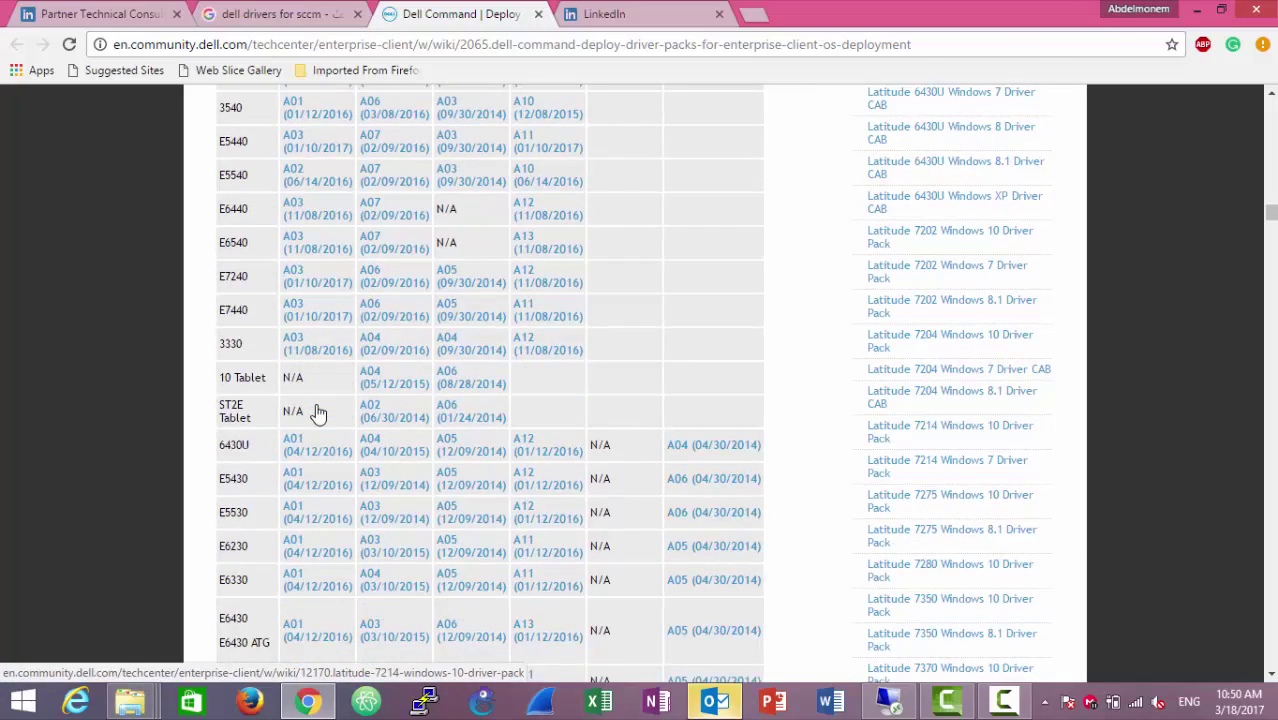
{"action": "scroll", "coordinate": [316, 413], "scroll_direction": "down", "scroll_amount": 15}
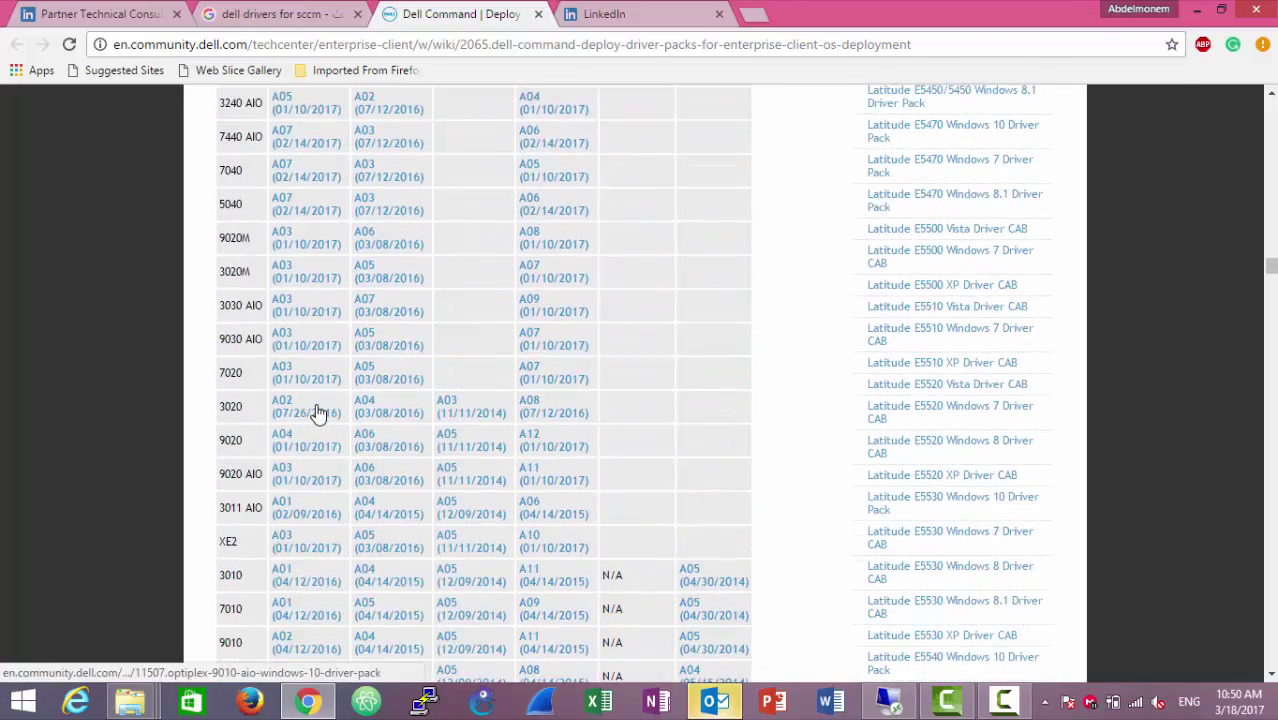
{"action": "scroll", "coordinate": [316, 413], "scroll_direction": "up", "scroll_amount": 8}
{"action": "scroll", "coordinate": [316, 402], "scroll_direction": "down", "scroll_amount": 5}
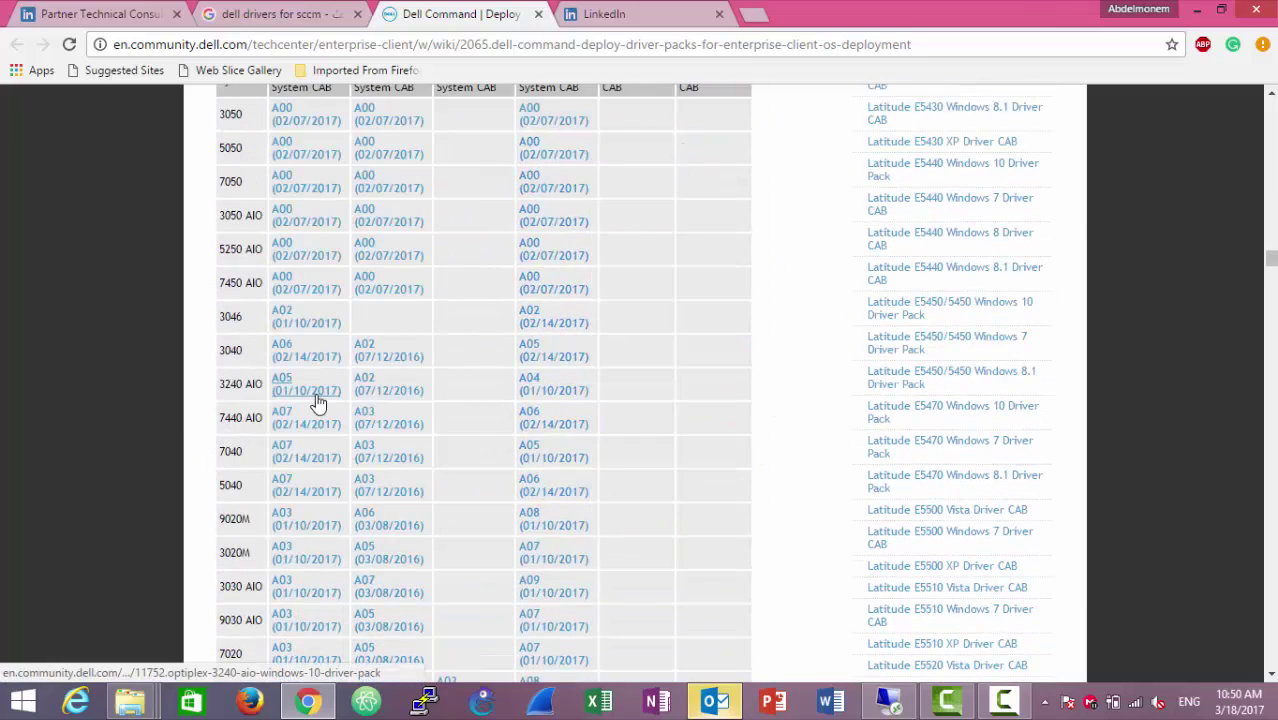
{"action": "scroll", "coordinate": [316, 400], "scroll_direction": "up", "scroll_amount": 3}
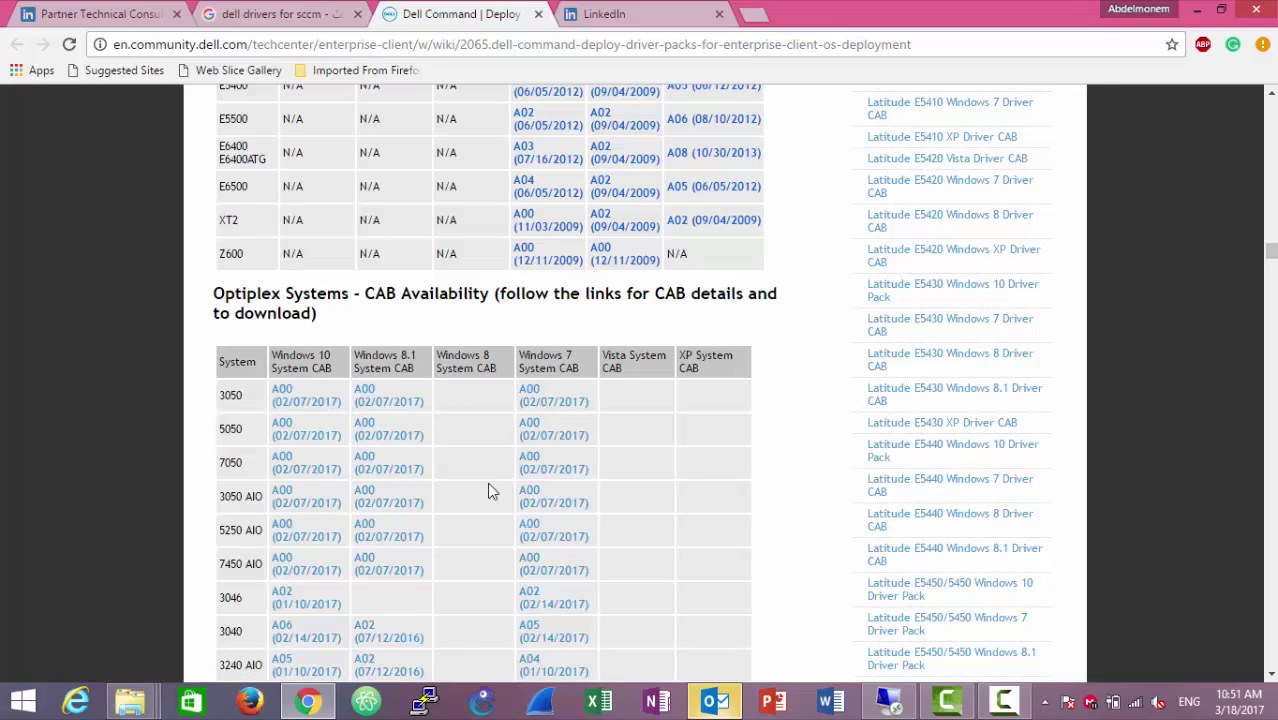
Switch to the server's OSD folder and view the 7-Zip extraction options for 7214-WIN10-A01-PR4C6.CAB.
{"action": "left_click", "coordinate": [890, 702]}
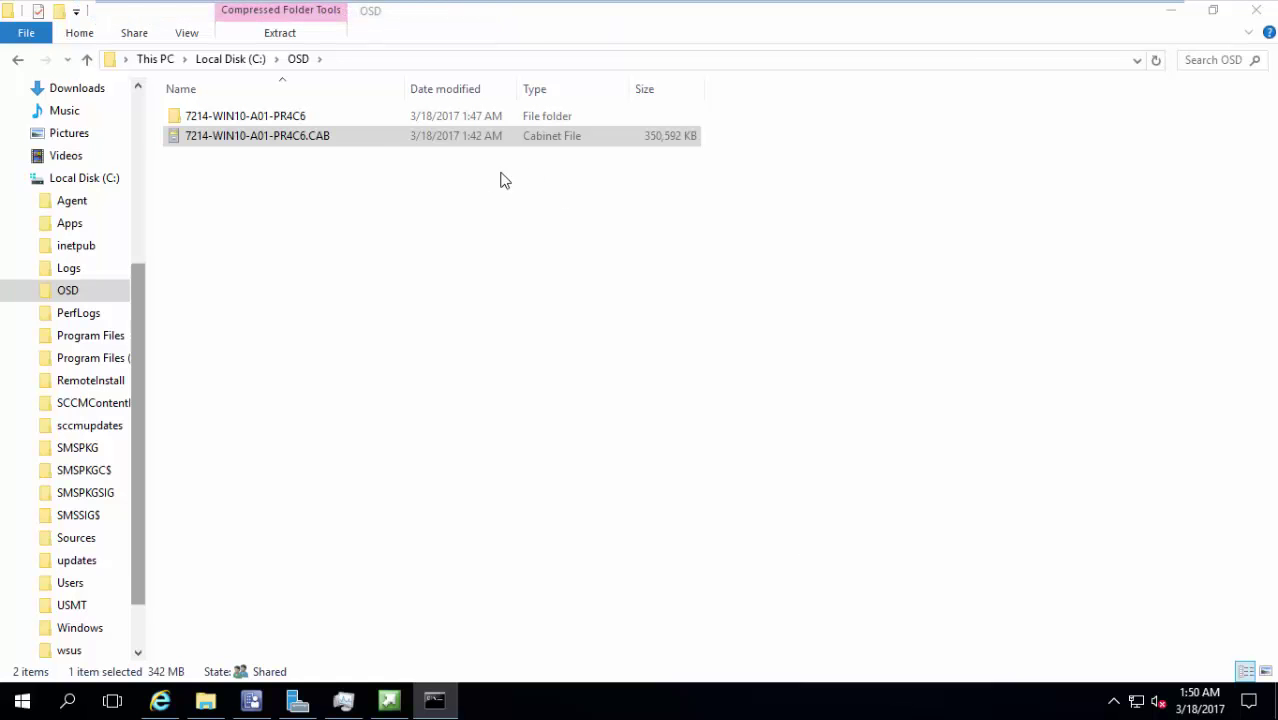
{"action": "right_click", "coordinate": [330, 149]}
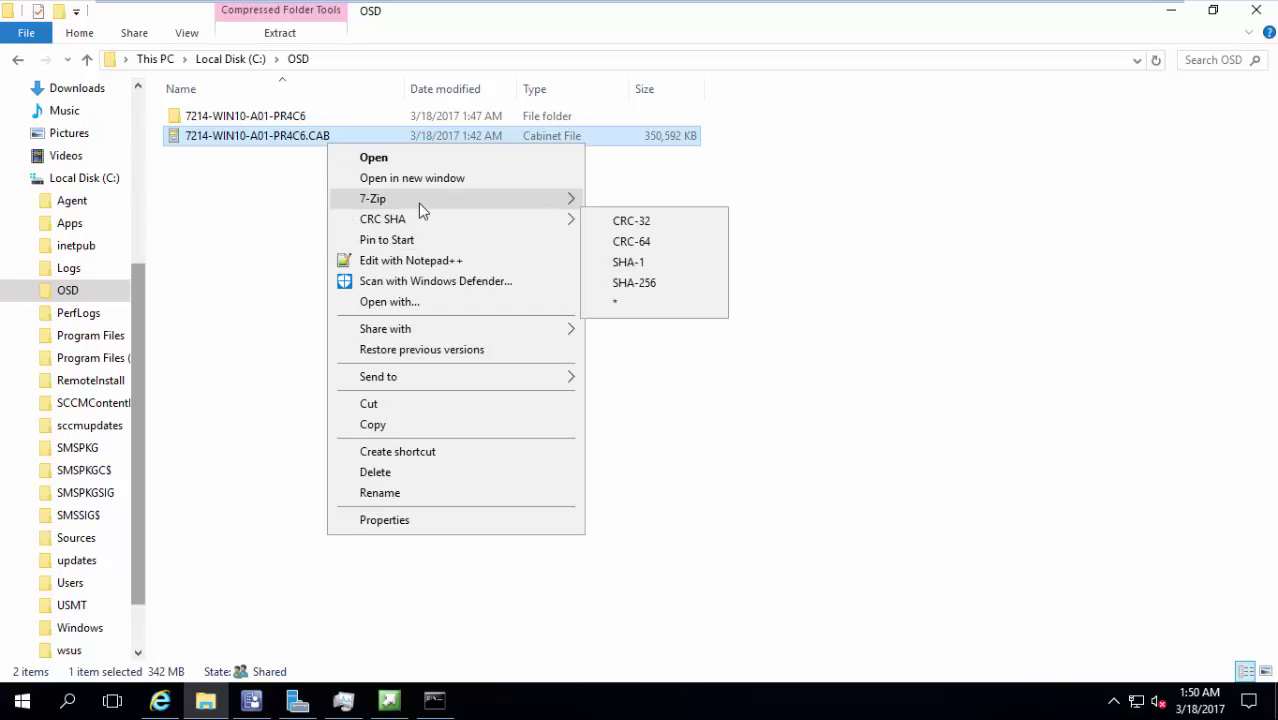
{"action": "mouse_move", "coordinate": [419, 203]}
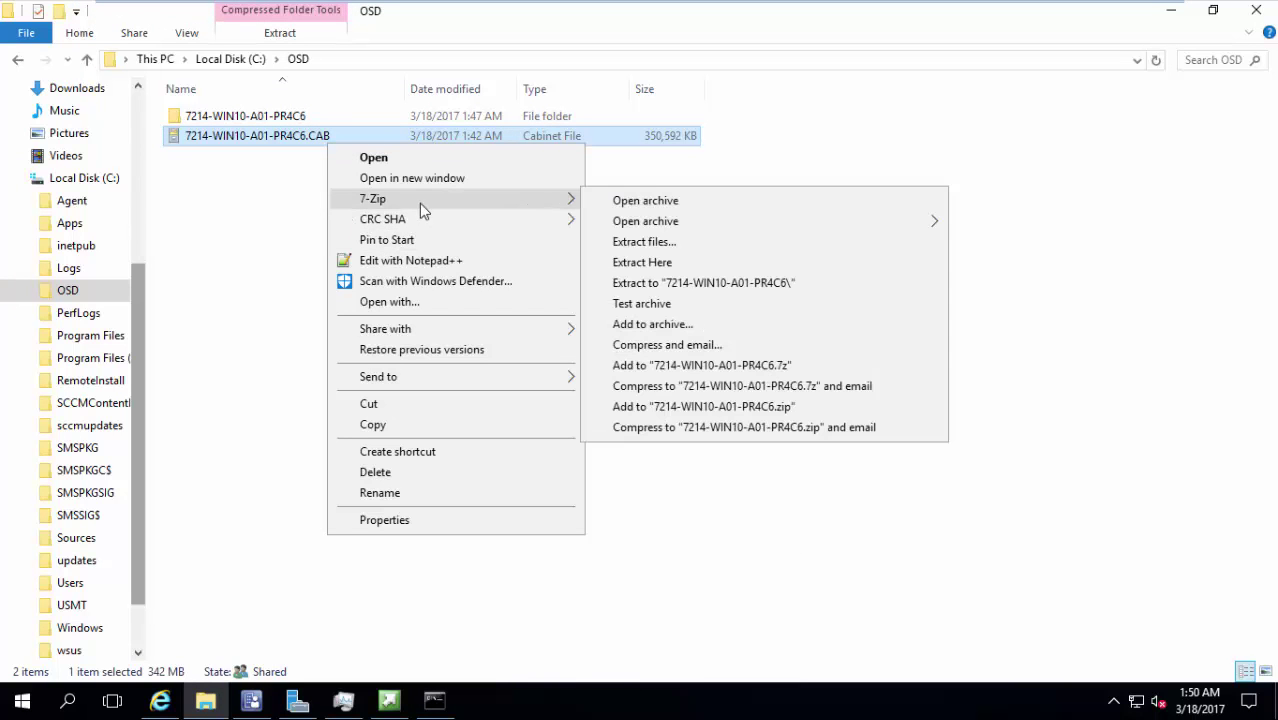
Browse the extracted 7214-WIN10-A01-PR4C6 folder down to its Win10 x64 driver folders.
{"action": "left_click", "coordinate": [339, 119]}
{"action": "double_click", "coordinate": [339, 119]}
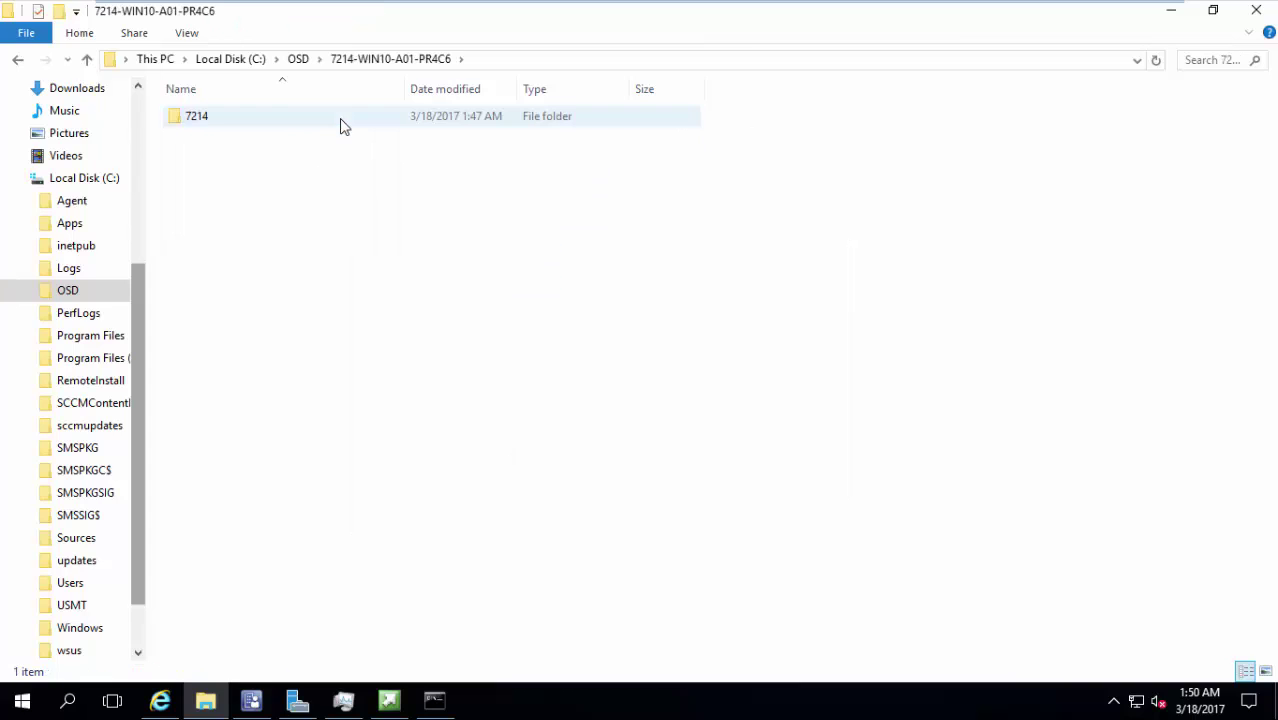
{"action": "double_click", "coordinate": [214, 125]}
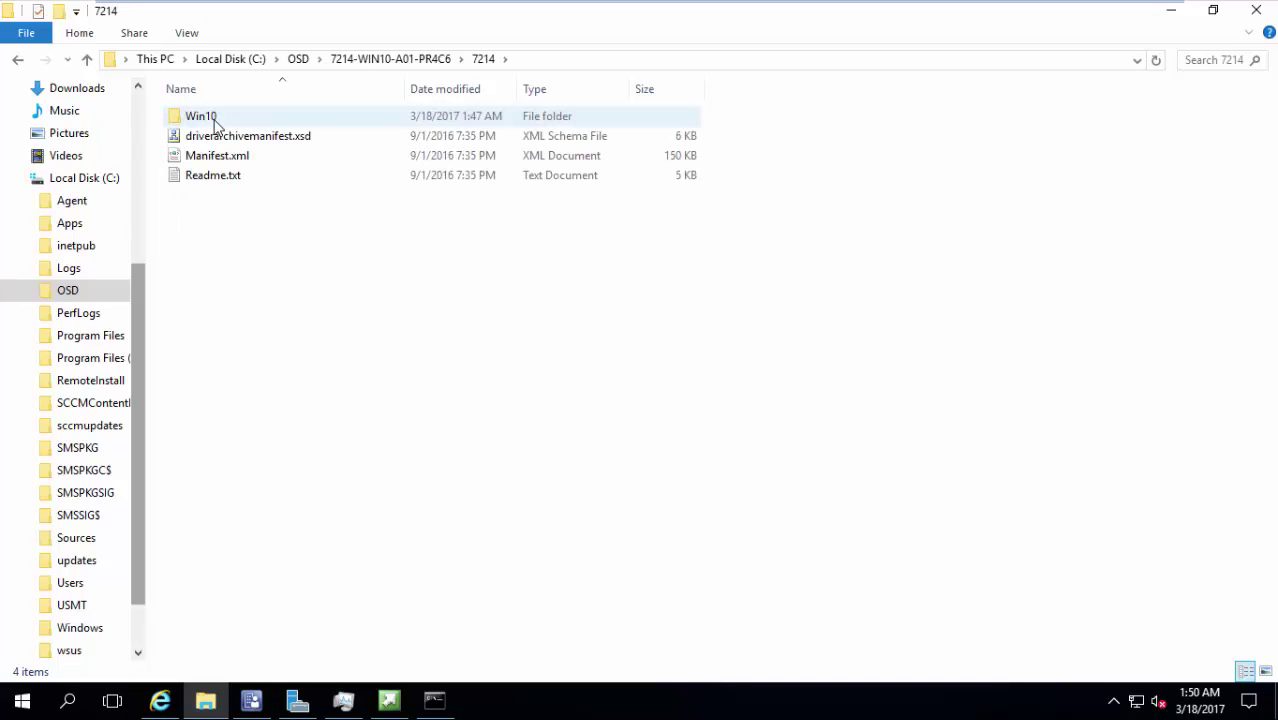
{"action": "double_click", "coordinate": [227, 120]}
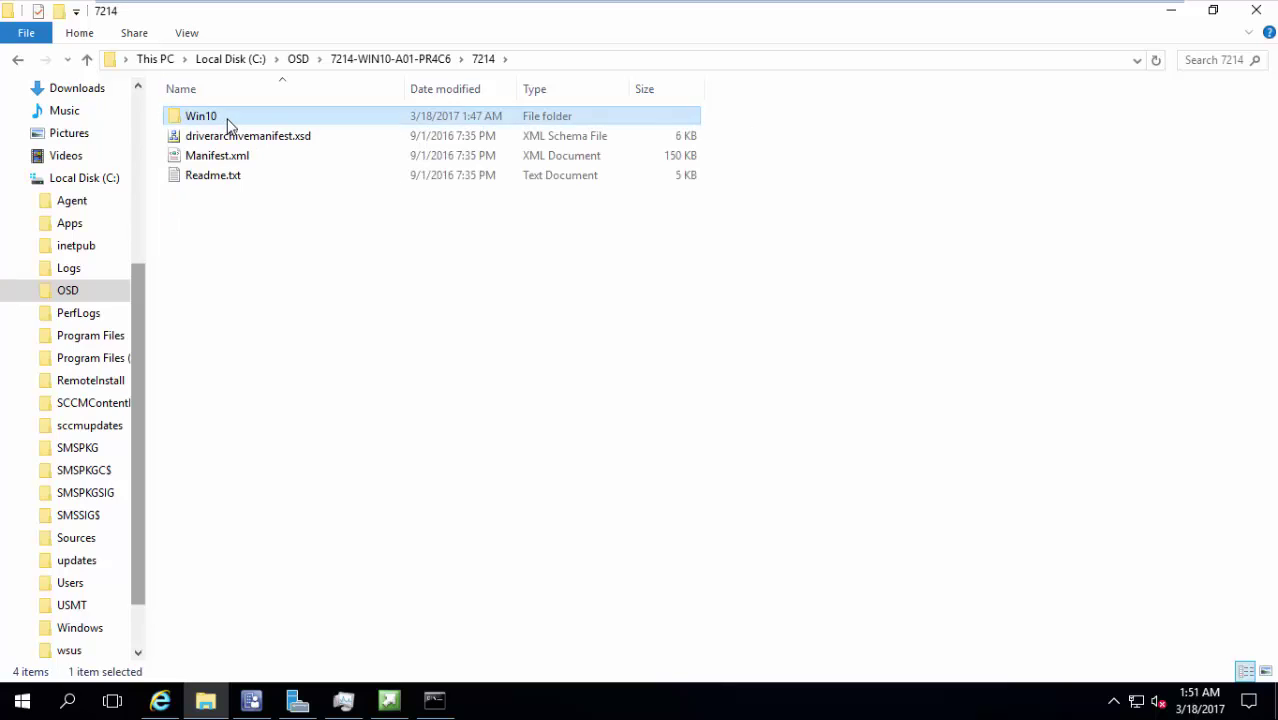
{"action": "double_click", "coordinate": [227, 120]}
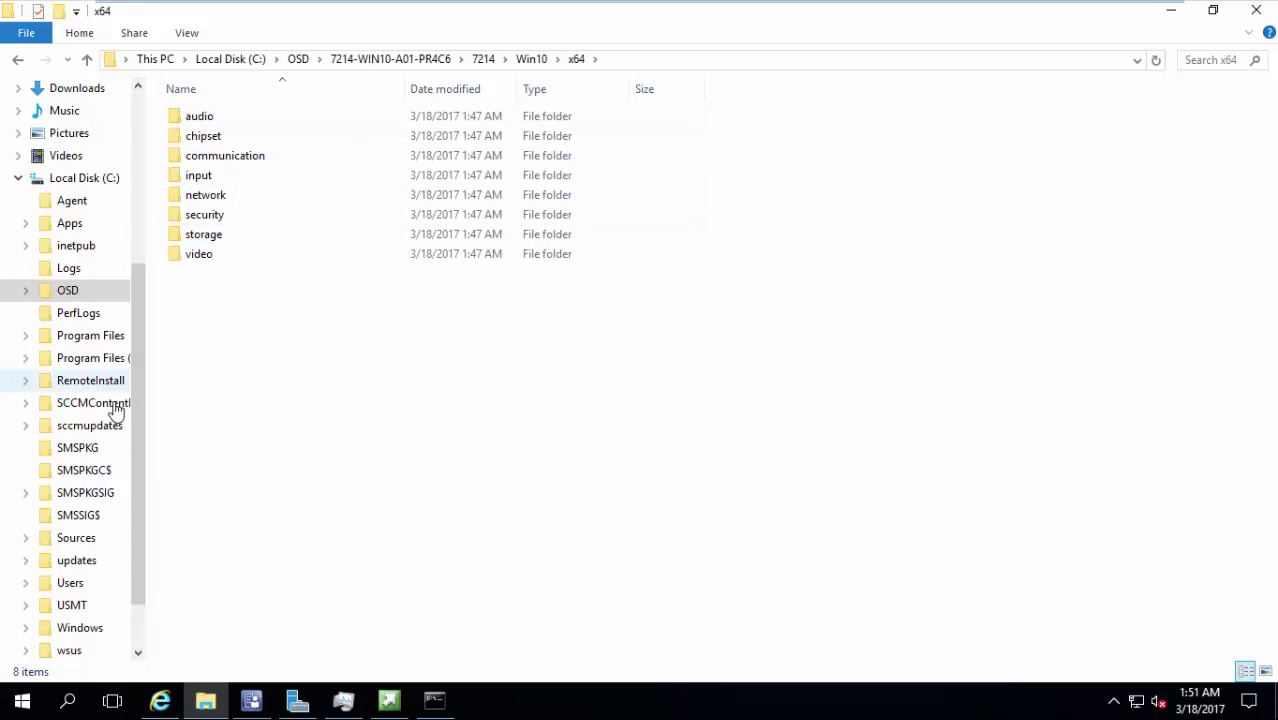
Switch to the Configuration Manager console and start importing a driver from the Drivers node under Operating Systems.
{"action": "left_click", "coordinate": [251, 700]}
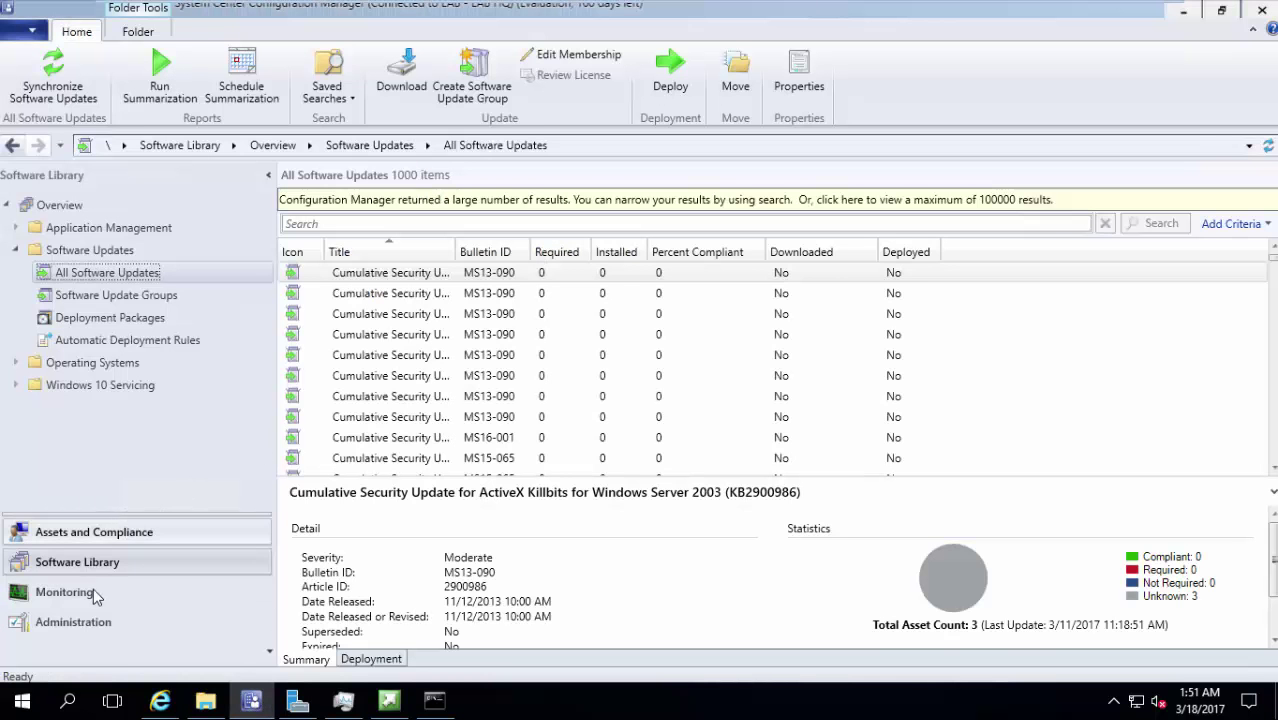
{"action": "left_click", "coordinate": [16, 364]}
{"action": "left_click", "coordinate": [66, 386]}
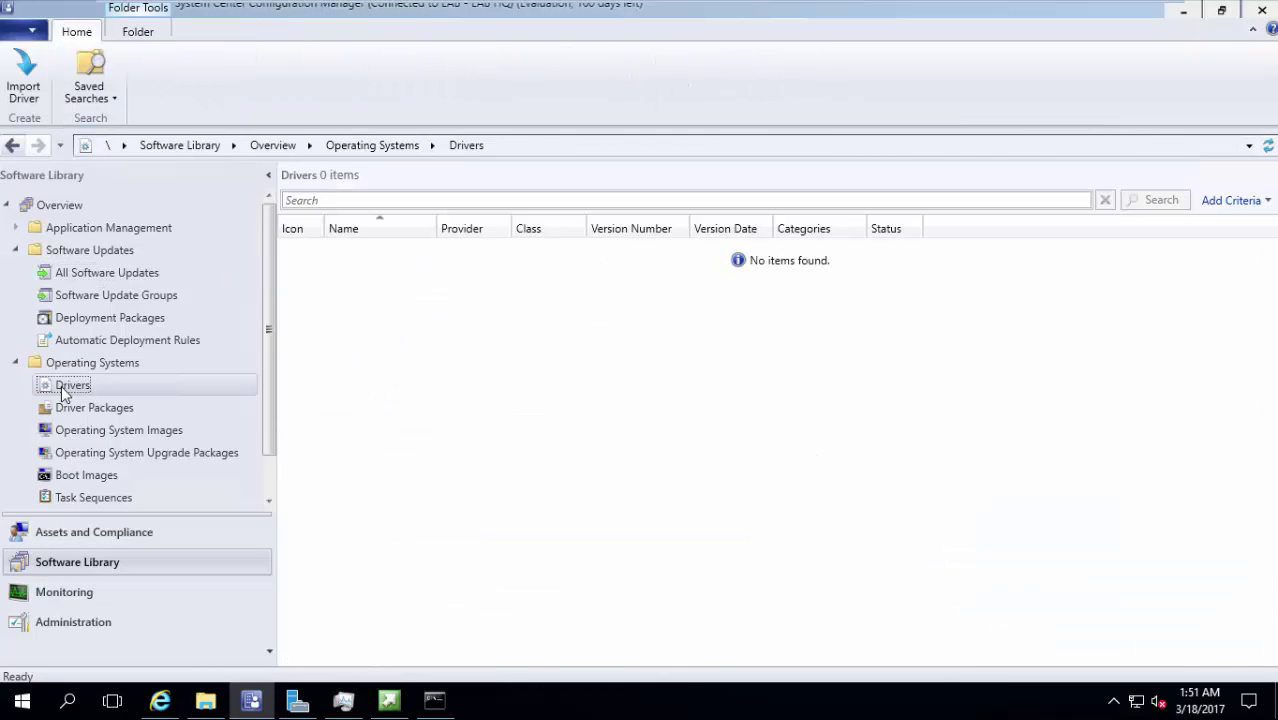
{"action": "right_click", "coordinate": [64, 392]}
{"action": "left_click", "coordinate": [110, 403]}
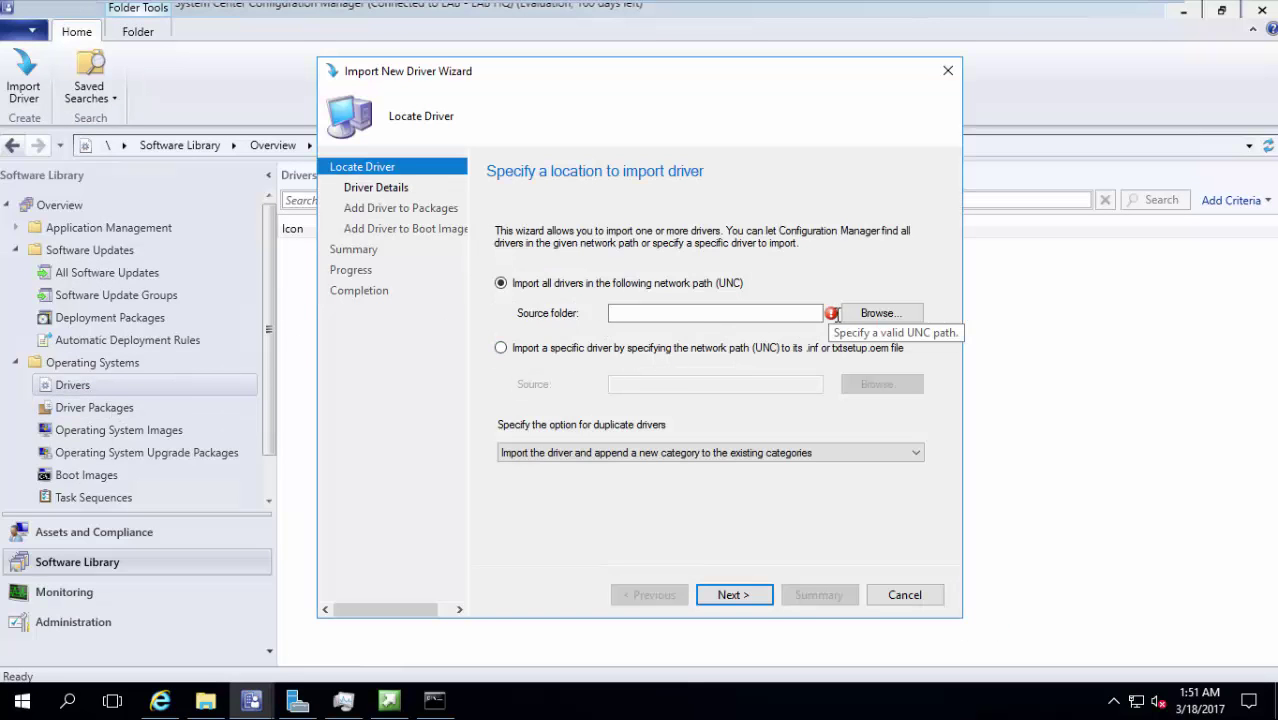
Set the driver source folder to \\sccm01\osd\7214-WIN10-A01-PR4C6\ and continue to the driver details.
{"action": "left_click", "coordinate": [670, 314]}
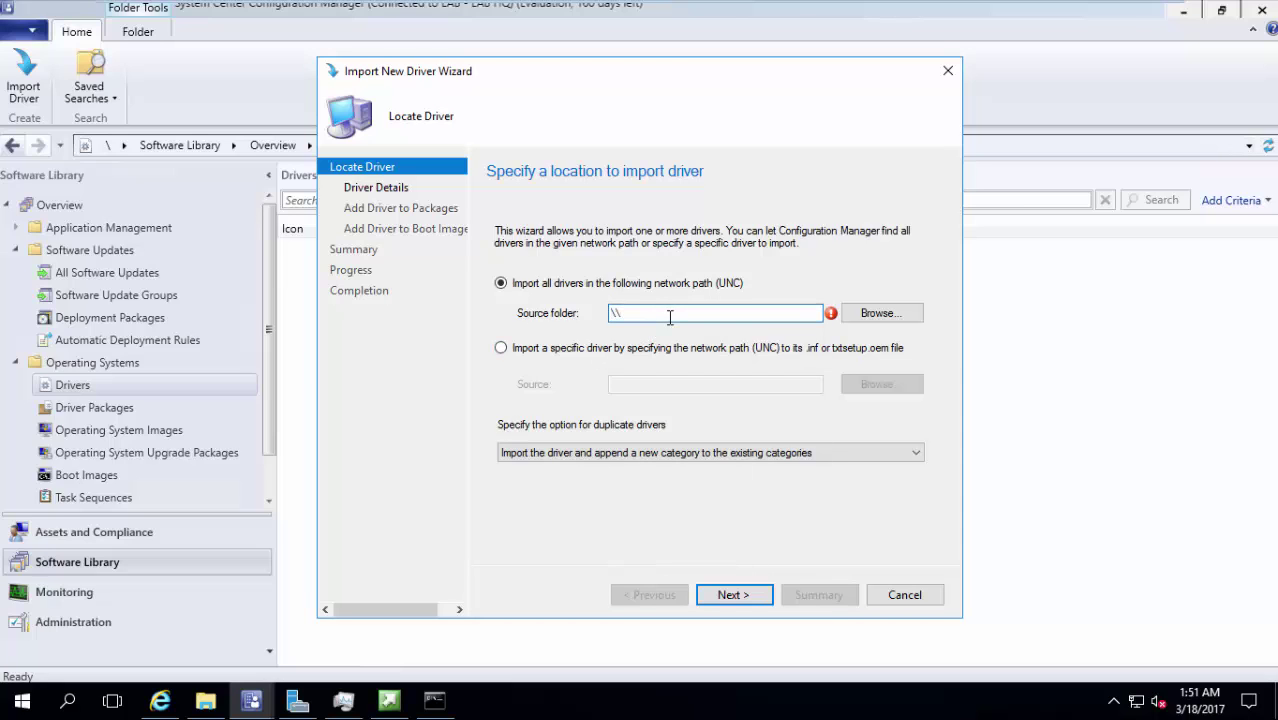
{"action": "type", "text": "\\\\sccm01\\osd\\"}
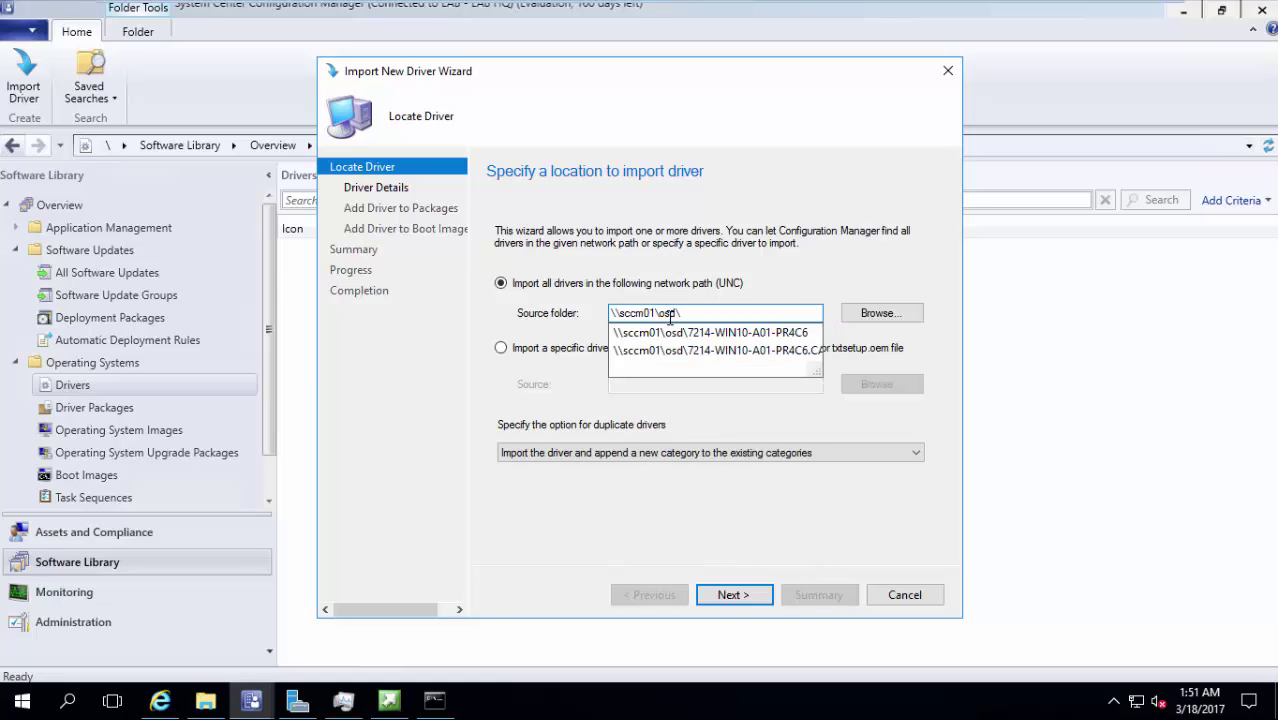
{"action": "key", "text": "Down"}
{"action": "type", "text": "\\"}
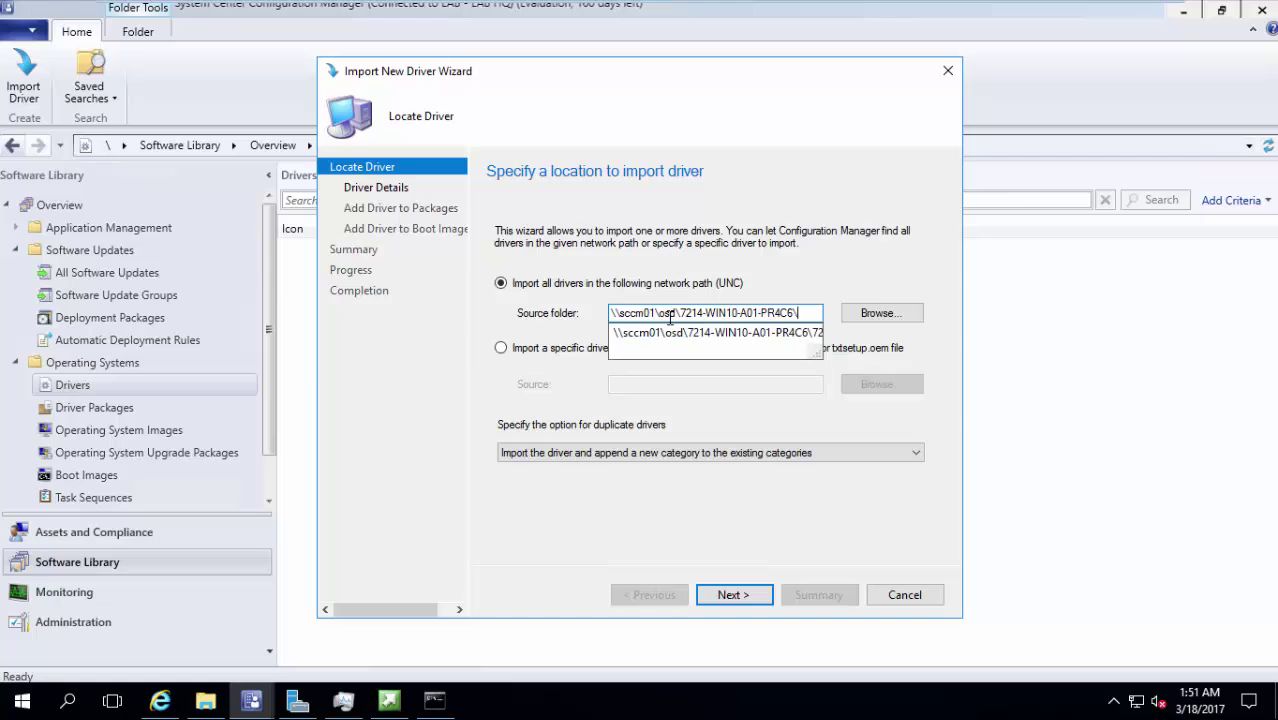
{"action": "type", "text": "x"}
{"action": "key", "text": "BackSpace"}
{"action": "key", "text": "Return"}
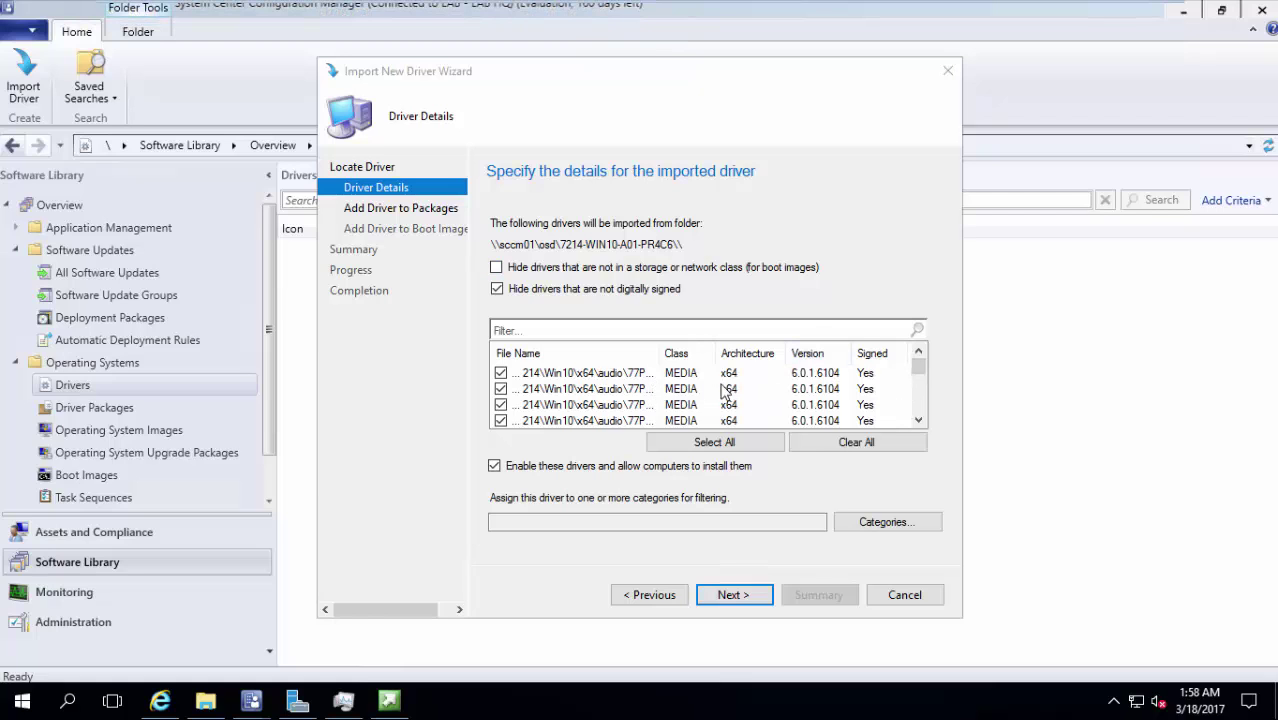
Review the classes, architectures and versions of the drivers selected for import, and check the available administrative categories.
{"action": "left_click", "coordinate": [918, 420]}
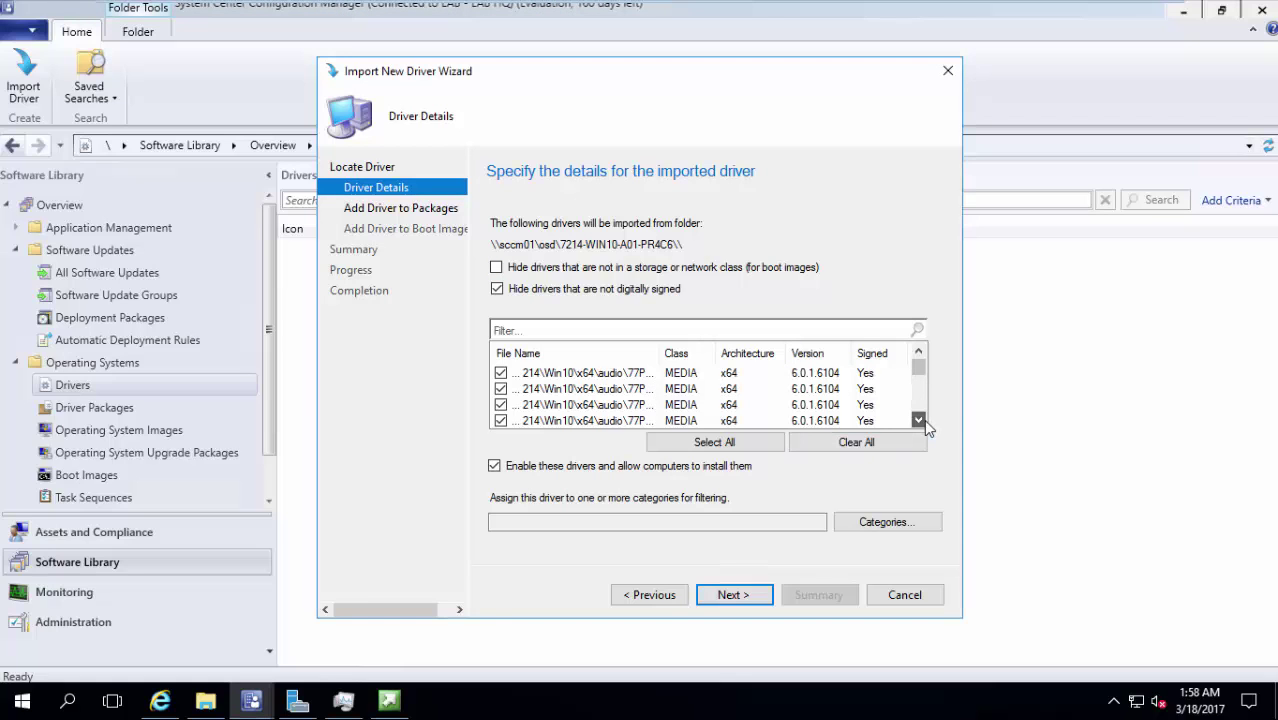
{"action": "left_click", "coordinate": [923, 420]}
{"action": "left_click", "coordinate": [923, 420]}
{"action": "left_click", "coordinate": [923, 420]}
{"action": "left_click", "coordinate": [923, 420]}
{"action": "left_click", "coordinate": [923, 420]}
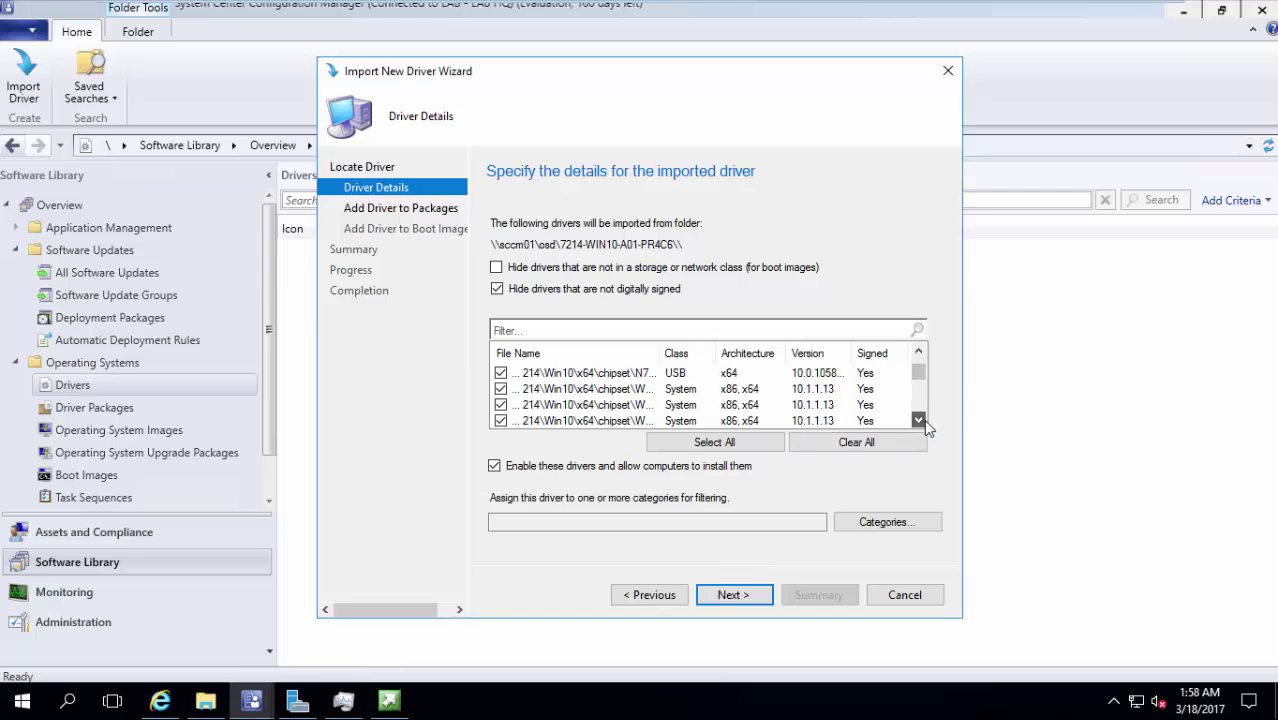
{"action": "left_click", "coordinate": [918, 420]}
{"action": "left_click", "coordinate": [918, 420]}
{"action": "left_click", "coordinate": [918, 420]}
{"action": "left_click", "coordinate": [918, 420]}
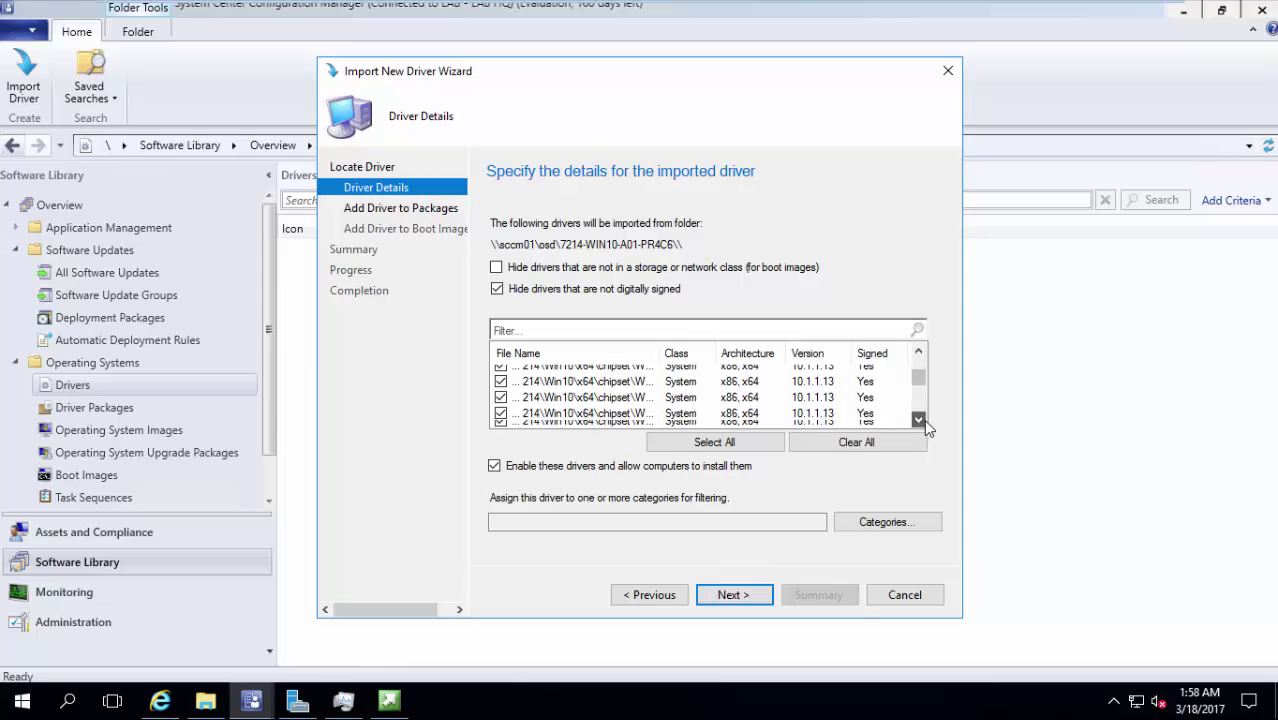
{"action": "left_click", "coordinate": [919, 420]}
{"action": "left_click", "coordinate": [919, 420]}
{"action": "left_click", "coordinate": [919, 420]}
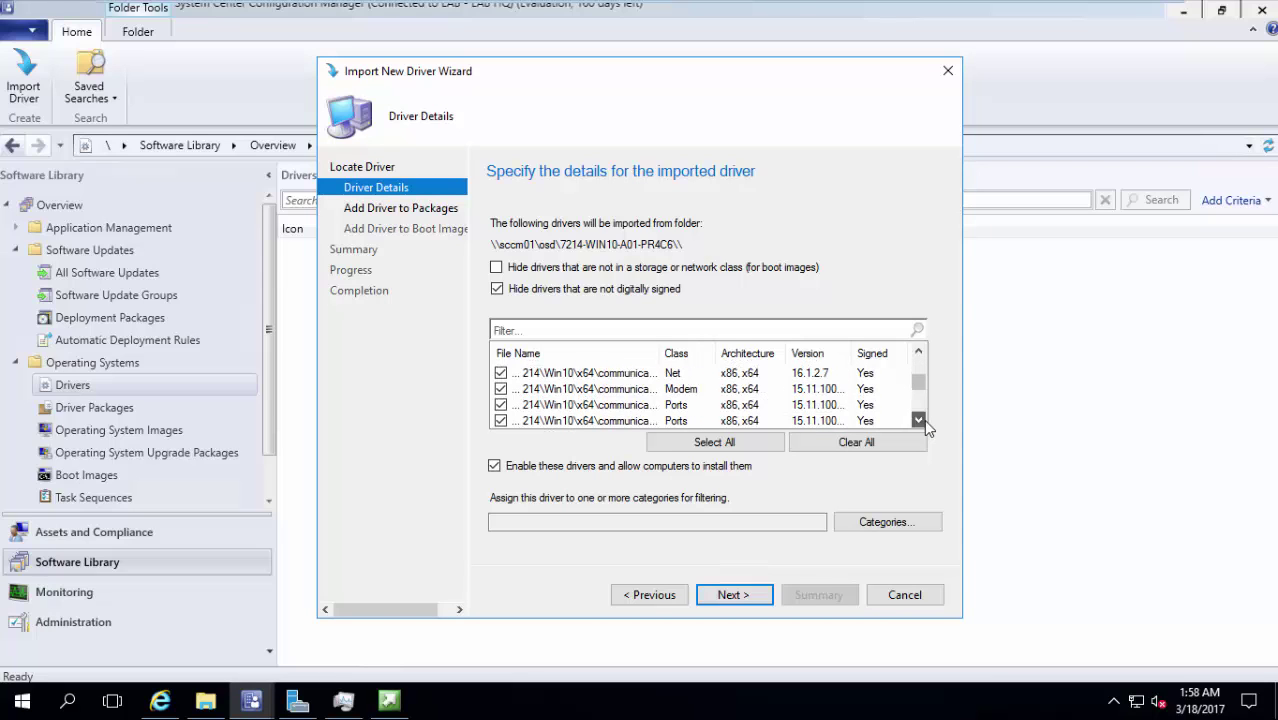
{"action": "left_click", "coordinate": [919, 420]}
{"action": "left_click", "coordinate": [919, 420]}
{"action": "left_click", "coordinate": [919, 420]}
{"action": "left_click", "coordinate": [919, 420]}
{"action": "left_click", "coordinate": [861, 535]}
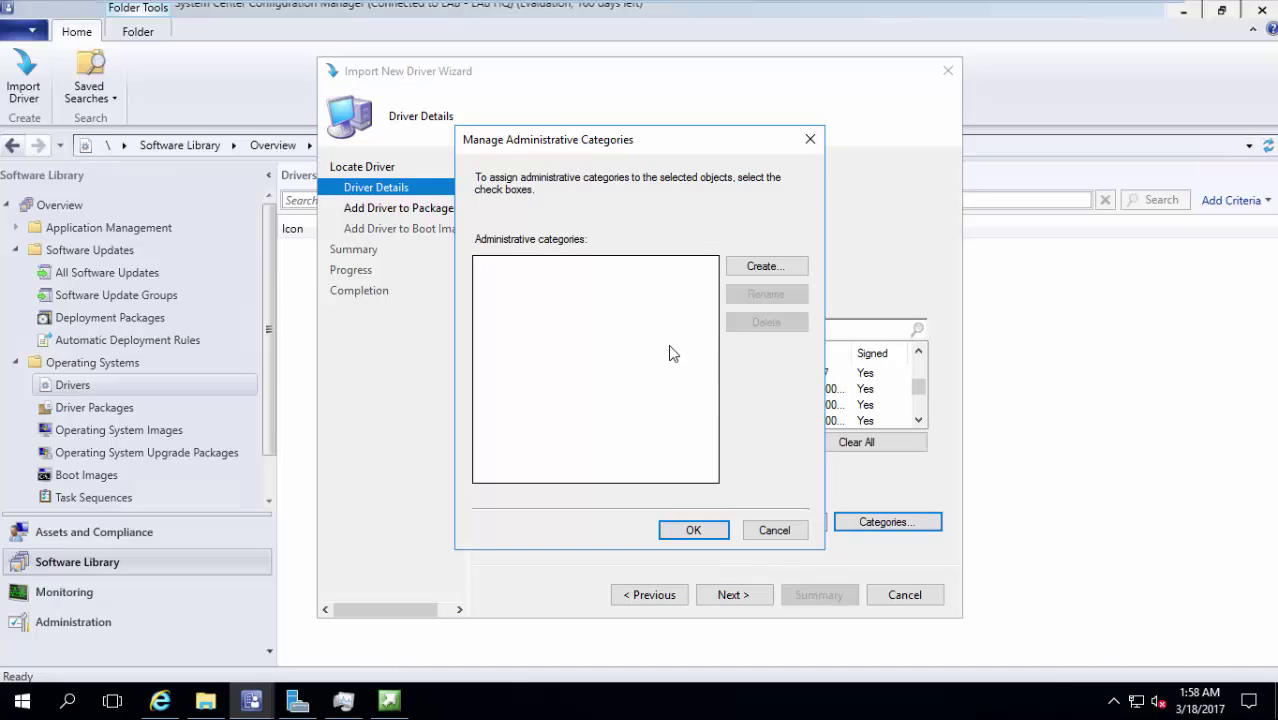
{"action": "left_click", "coordinate": [775, 530]}
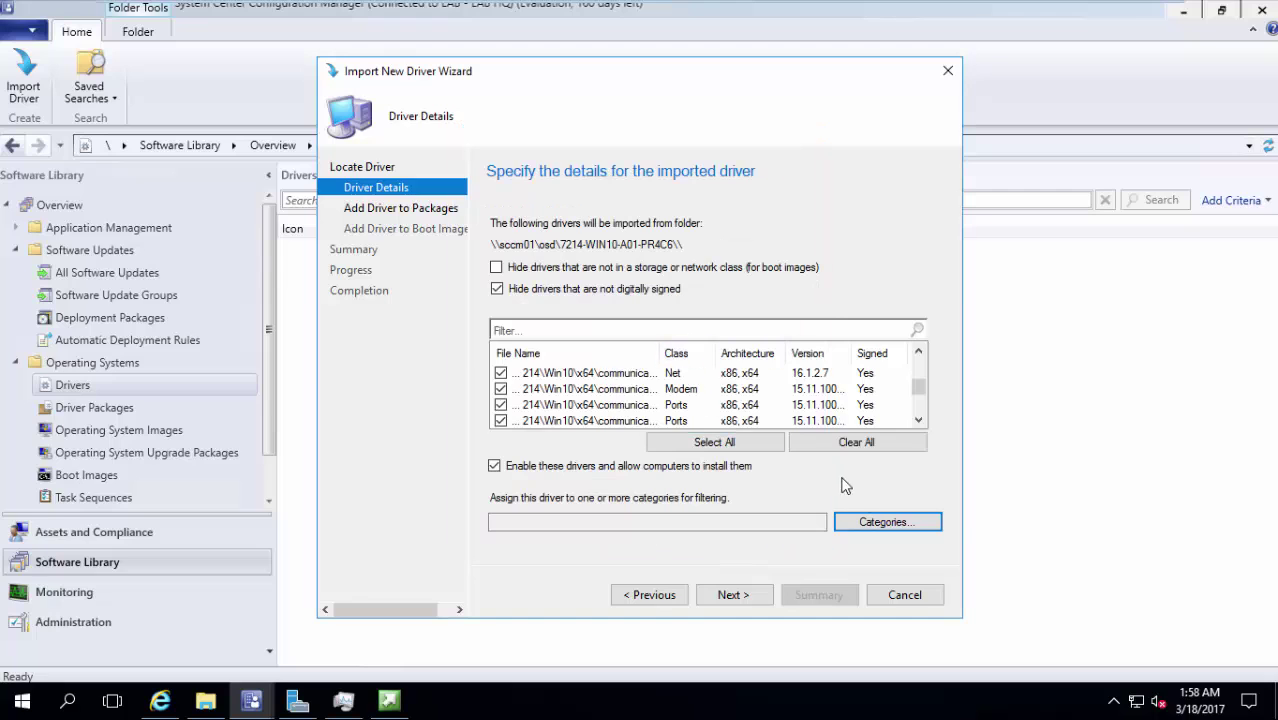
Continue to the package selection and start a new driver package named Dell 7214 Windows10.
{"action": "left_click", "coordinate": [736, 595]}
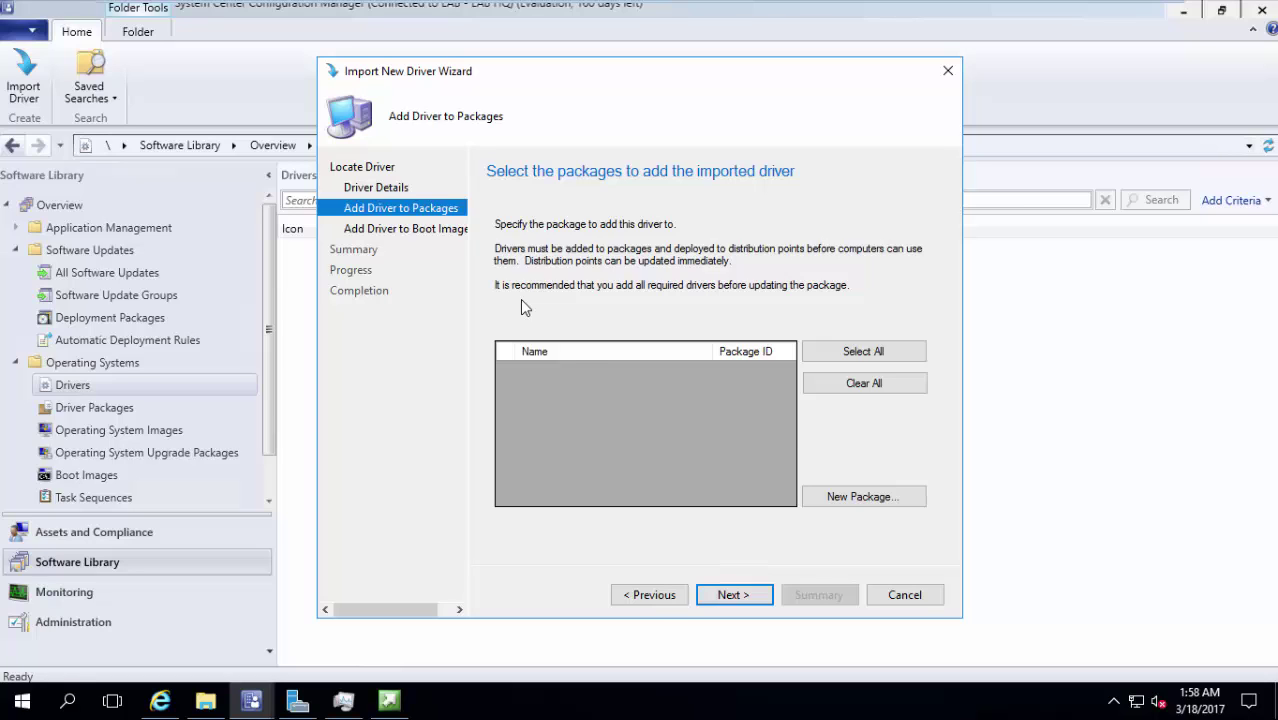
{"action": "left_click", "coordinate": [858, 498]}
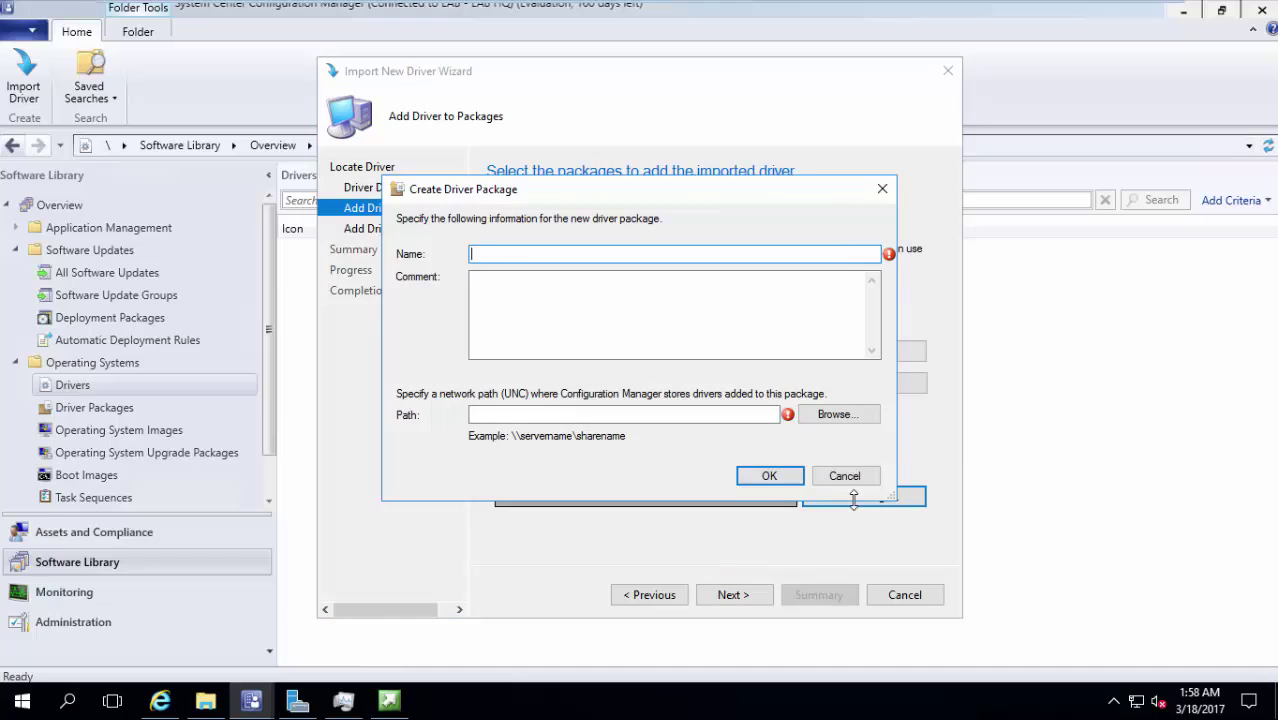
{"action": "type", "text": "Dell 7214 Windows10"}
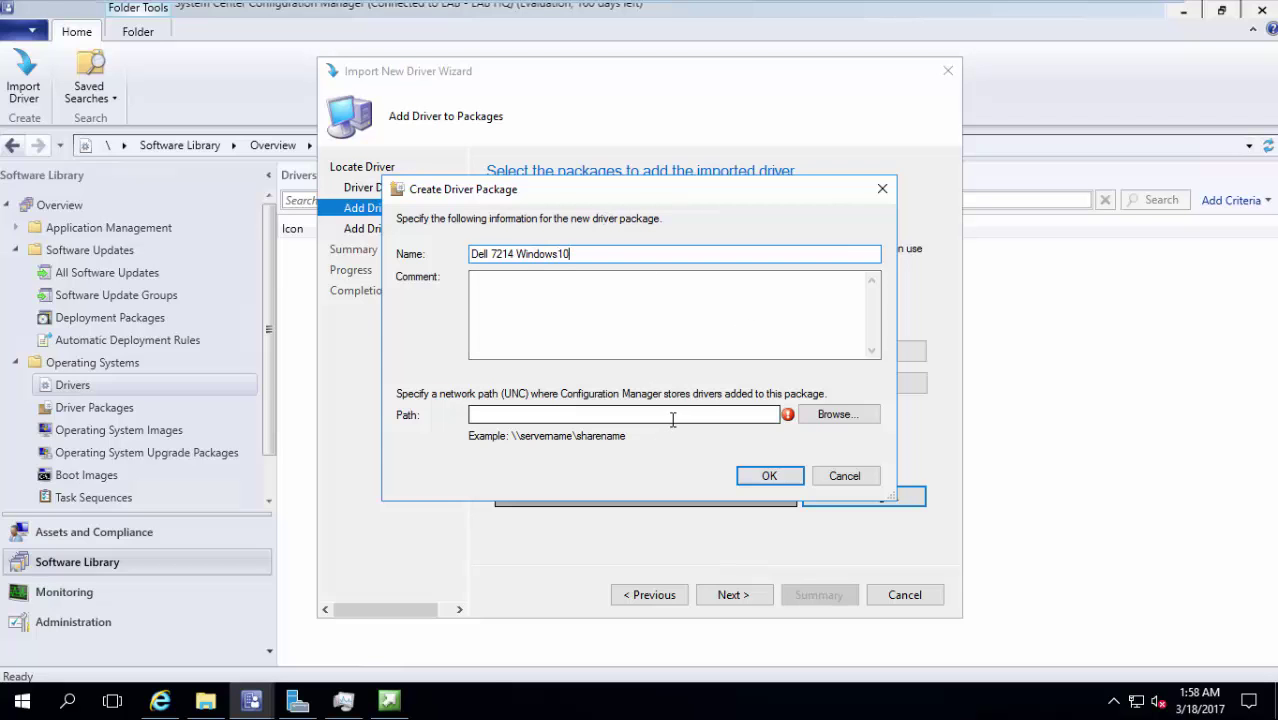
Switch to File Explorer and create a folder named 7214 Driver Package inside the OSD folder on Local Disk (C:).
{"action": "left_click", "coordinate": [205, 701]}
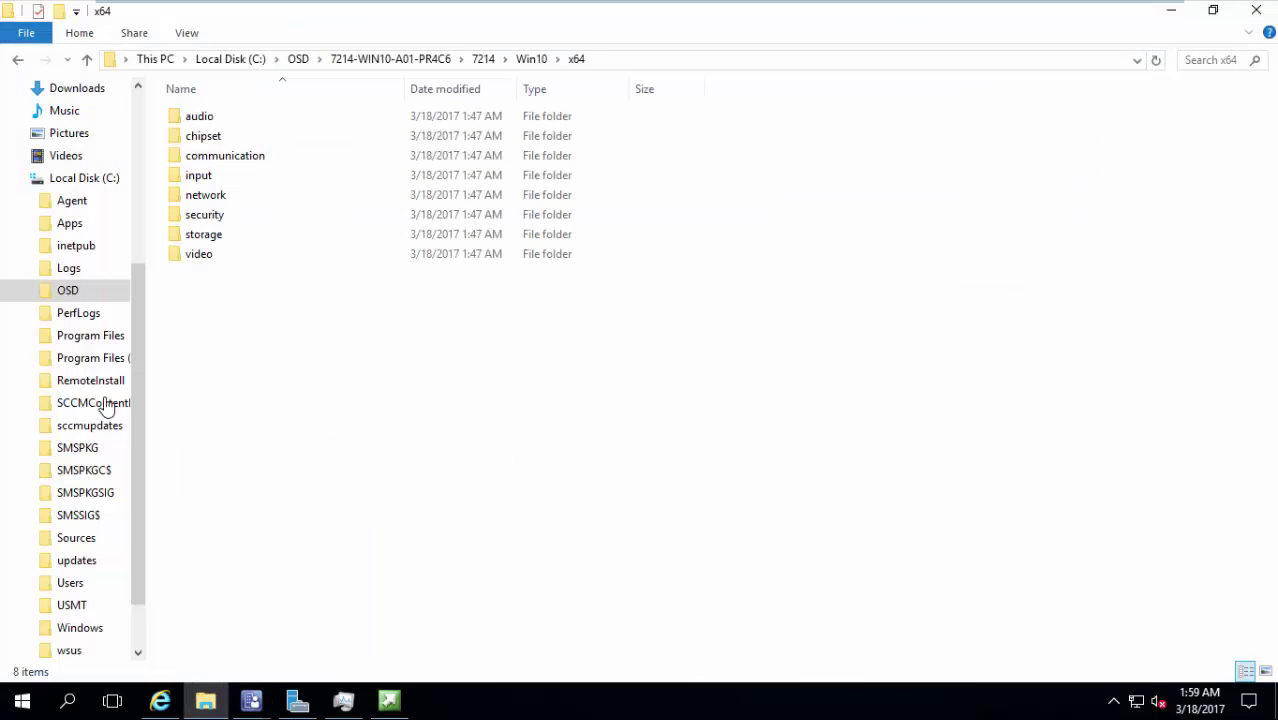
{"action": "left_click", "coordinate": [68, 290]}
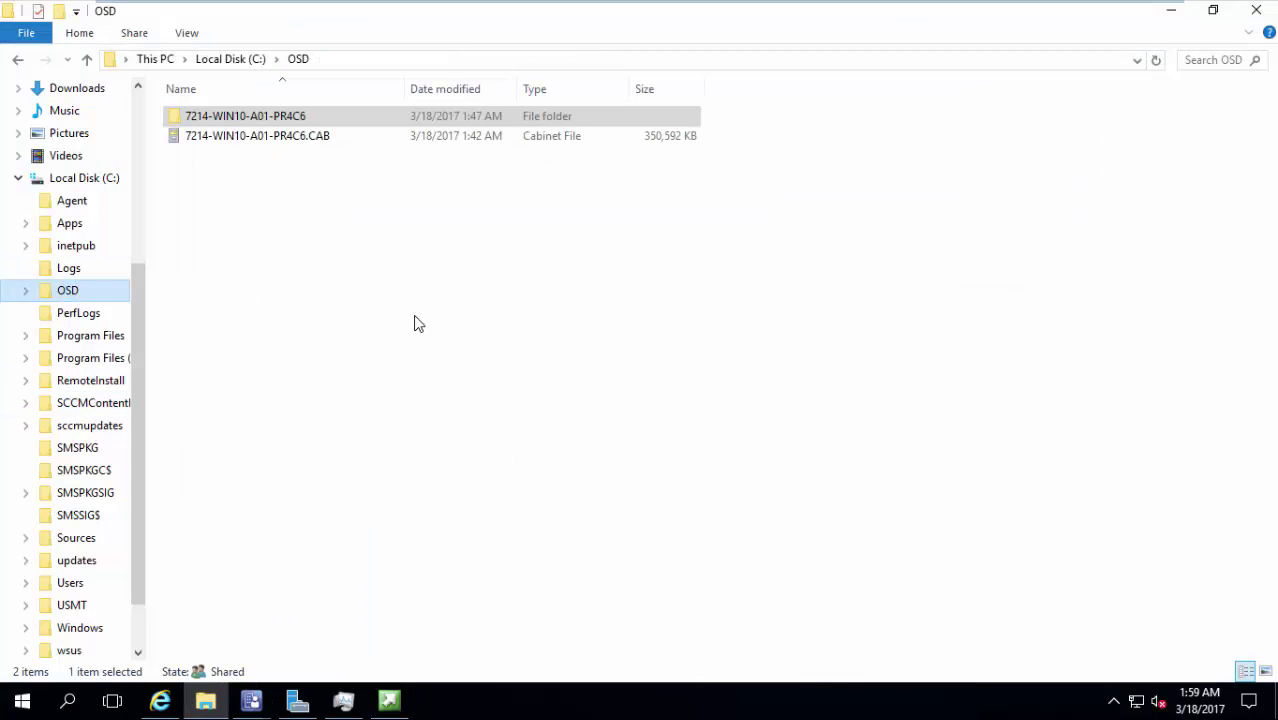
{"action": "right_click", "coordinate": [239, 307]}
{"action": "mouse_move", "coordinate": [326, 537]}
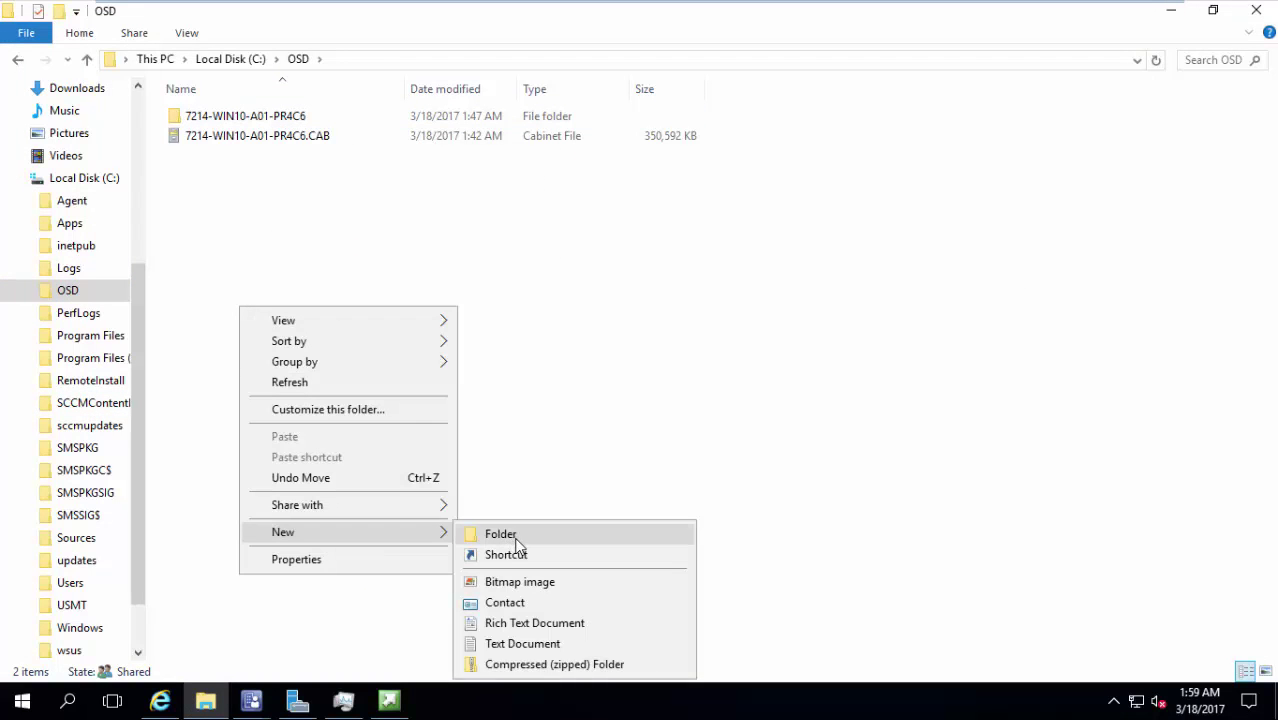
{"action": "left_click", "coordinate": [516, 541]}
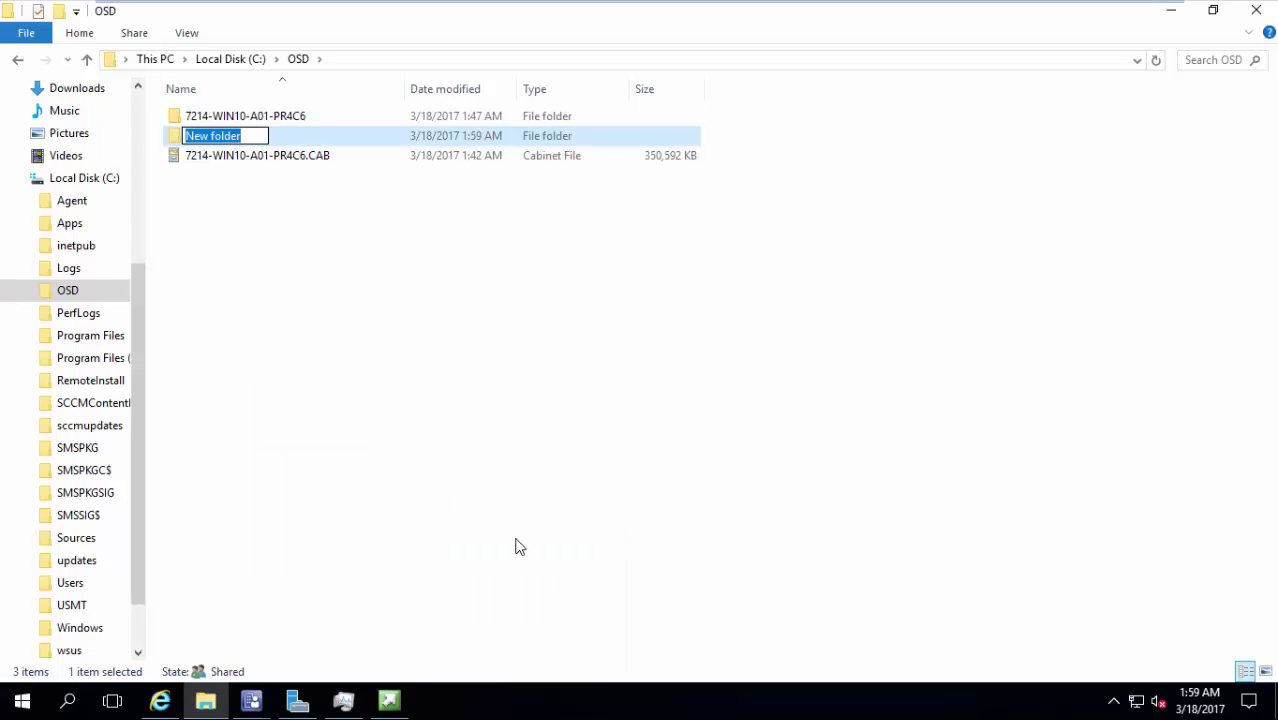
{"action": "type", "text": "721"}
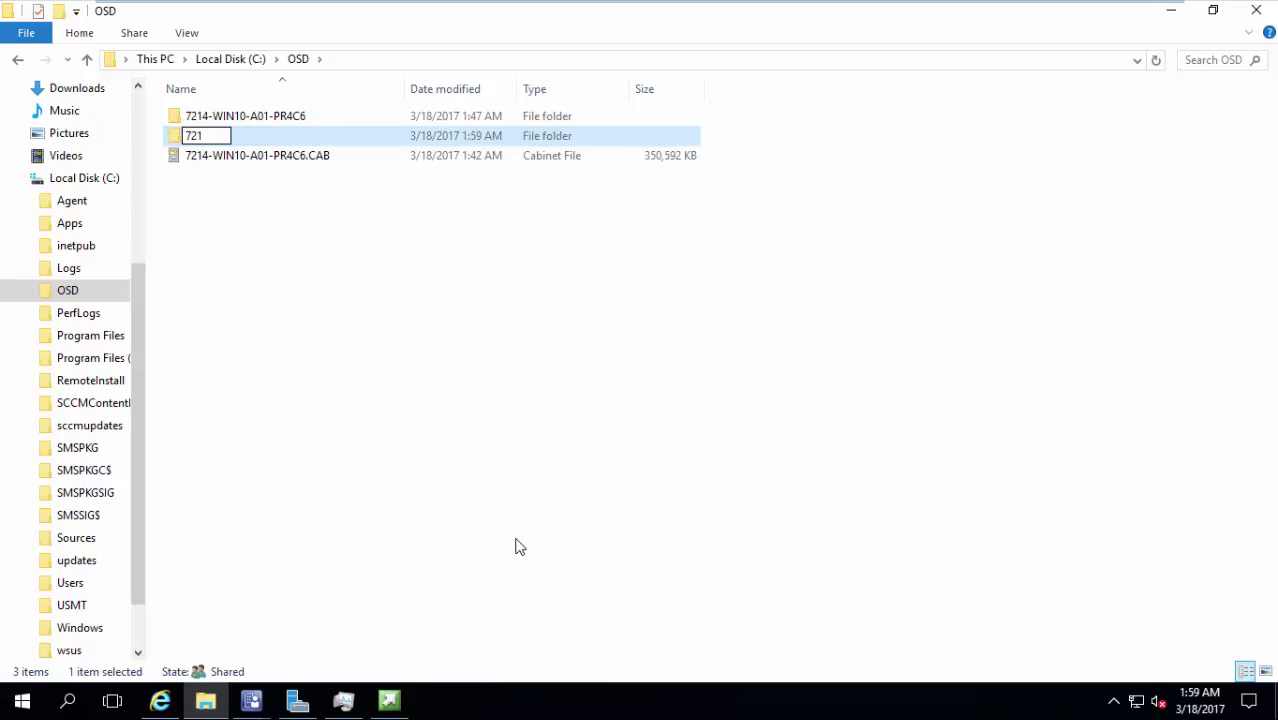
{"action": "type", "text": "4 Driver Package"}
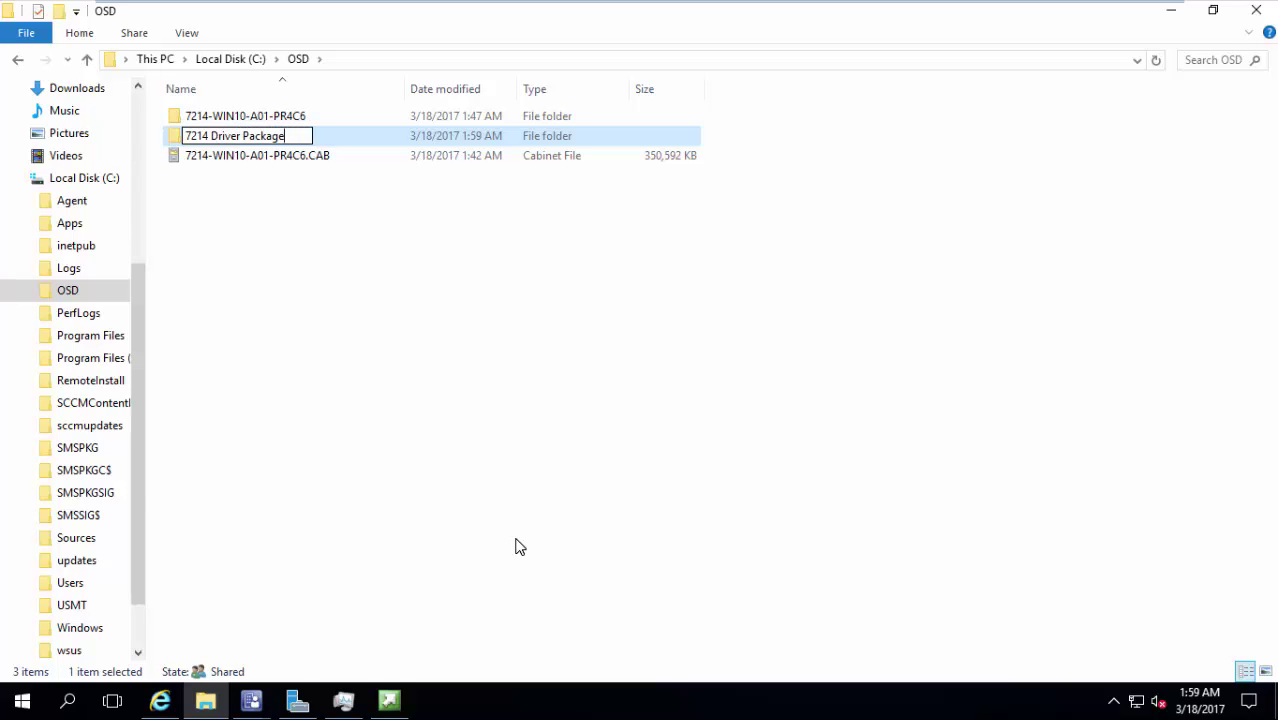
{"action": "key", "text": "Return"}
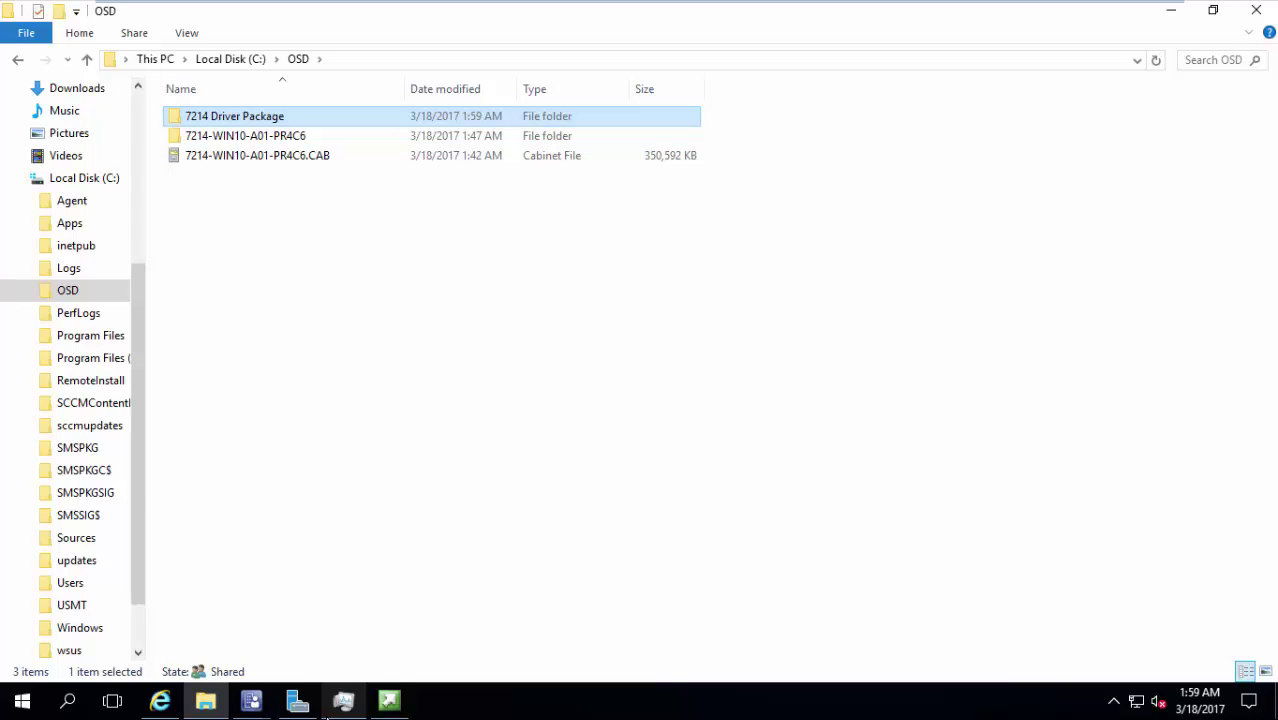
Return to the Create Driver Package dialog and set the package path to \\sccm01\OSD\7214 Driver Package.
{"action": "left_click", "coordinate": [251, 700]}
{"action": "left_click", "coordinate": [432, 633]}
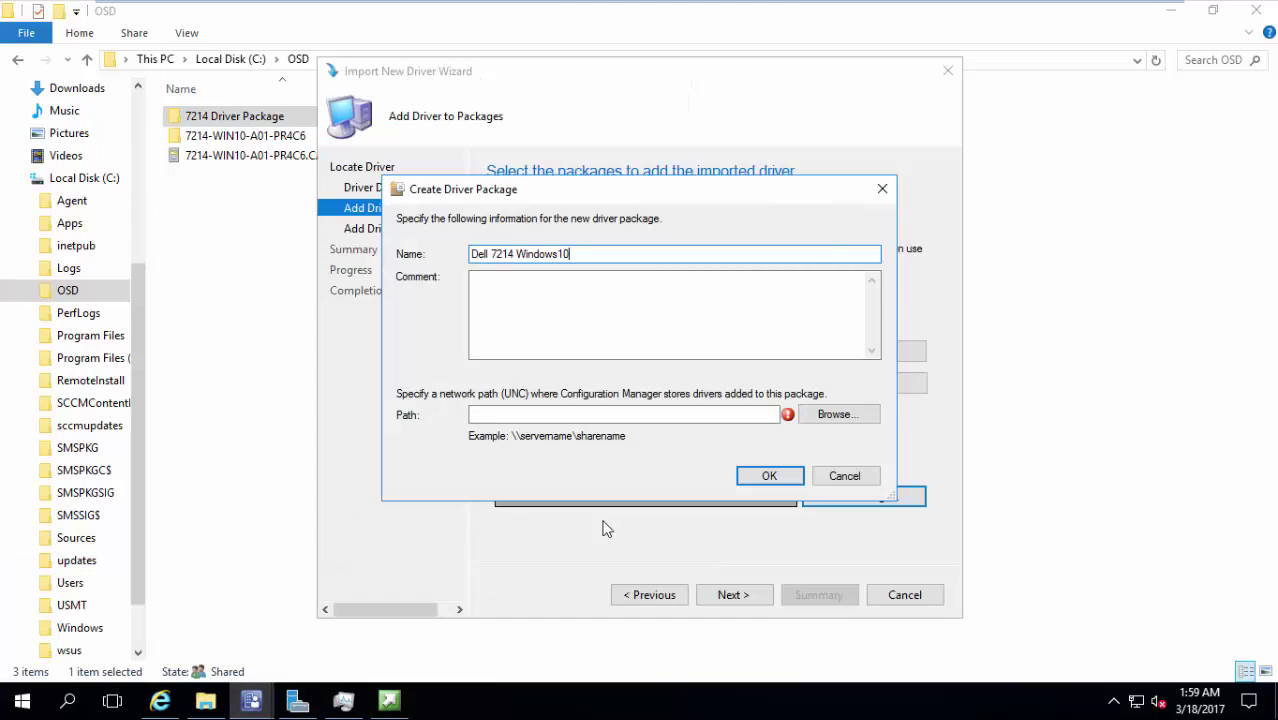
{"action": "left_click", "coordinate": [613, 414]}
{"action": "type", "text": "\\\\"}
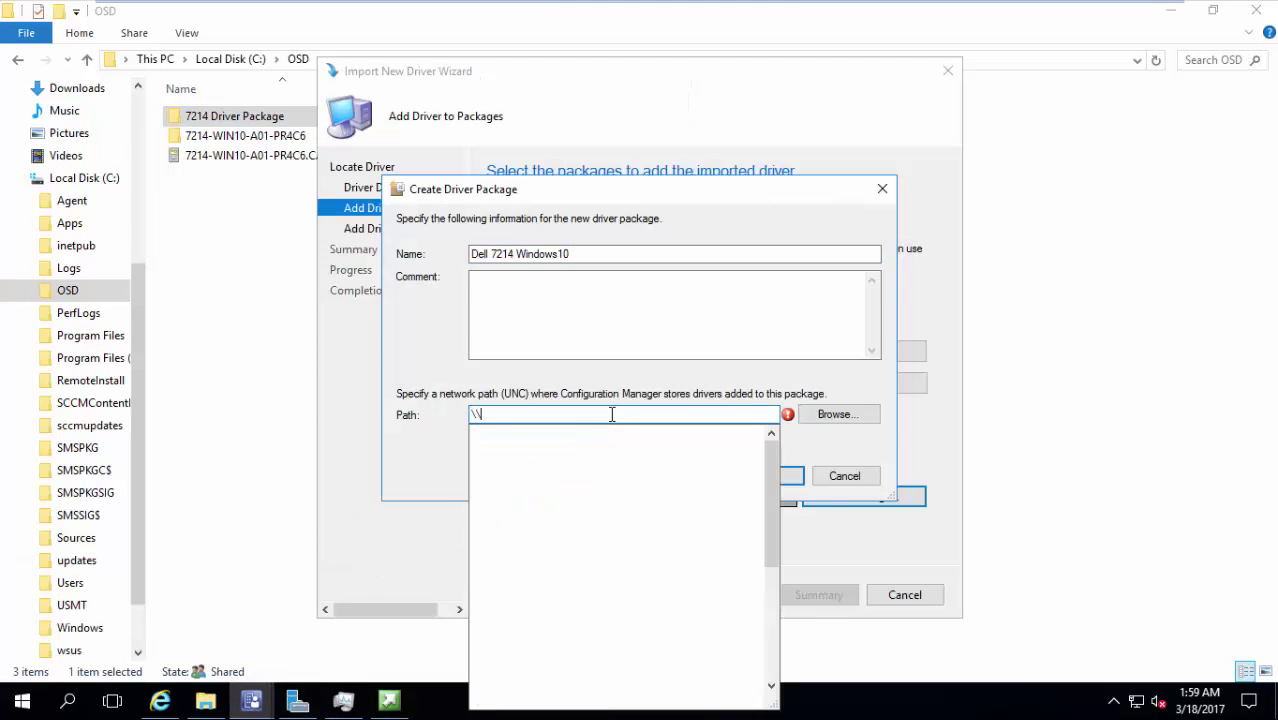
{"action": "type", "text": "sccm01\\"}
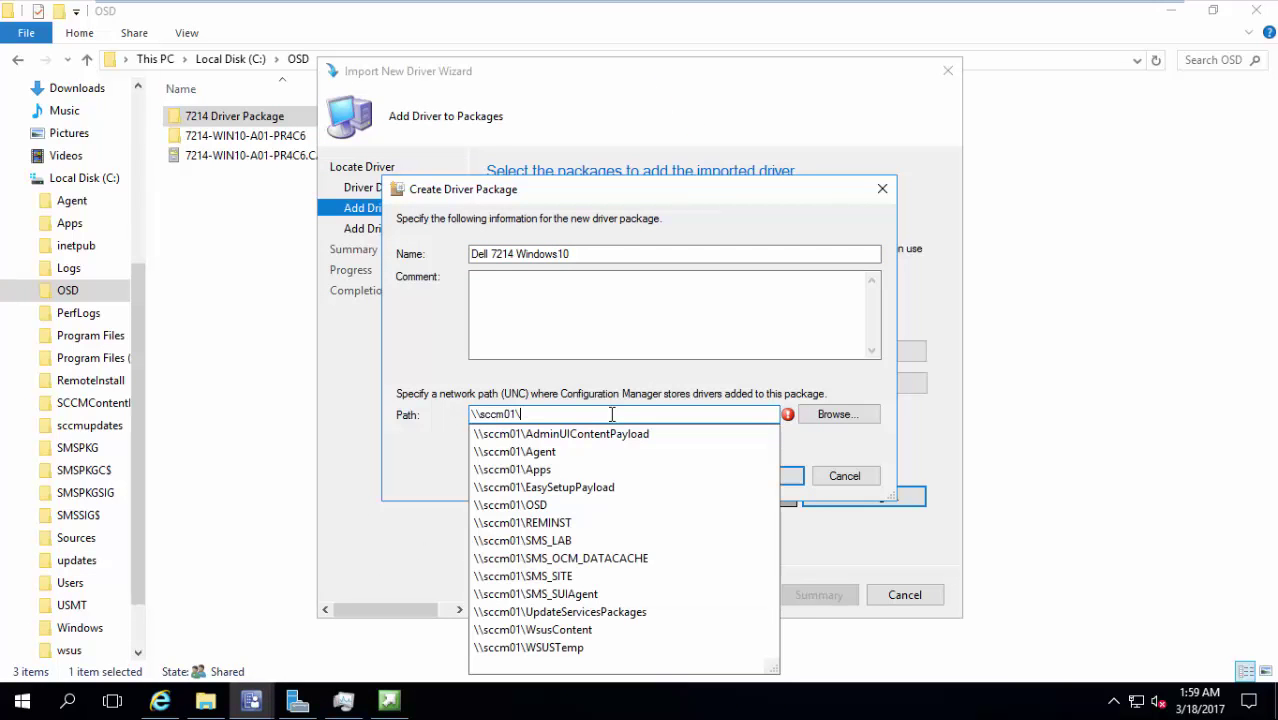
{"action": "key", "text": "Down"}
{"action": "key", "text": "Down"}
{"action": "key", "text": "Down"}
{"action": "key", "text": "Down"}
{"action": "key", "text": "Down"}
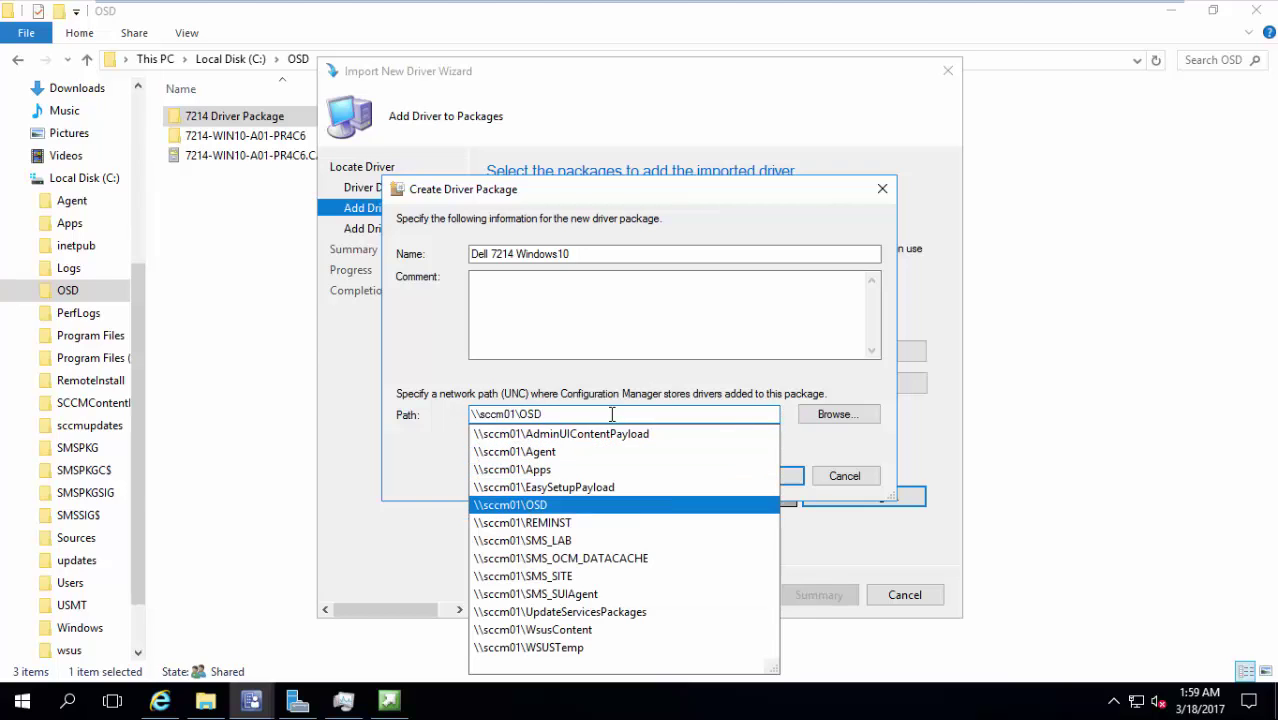
{"action": "type", "text": "\\"}
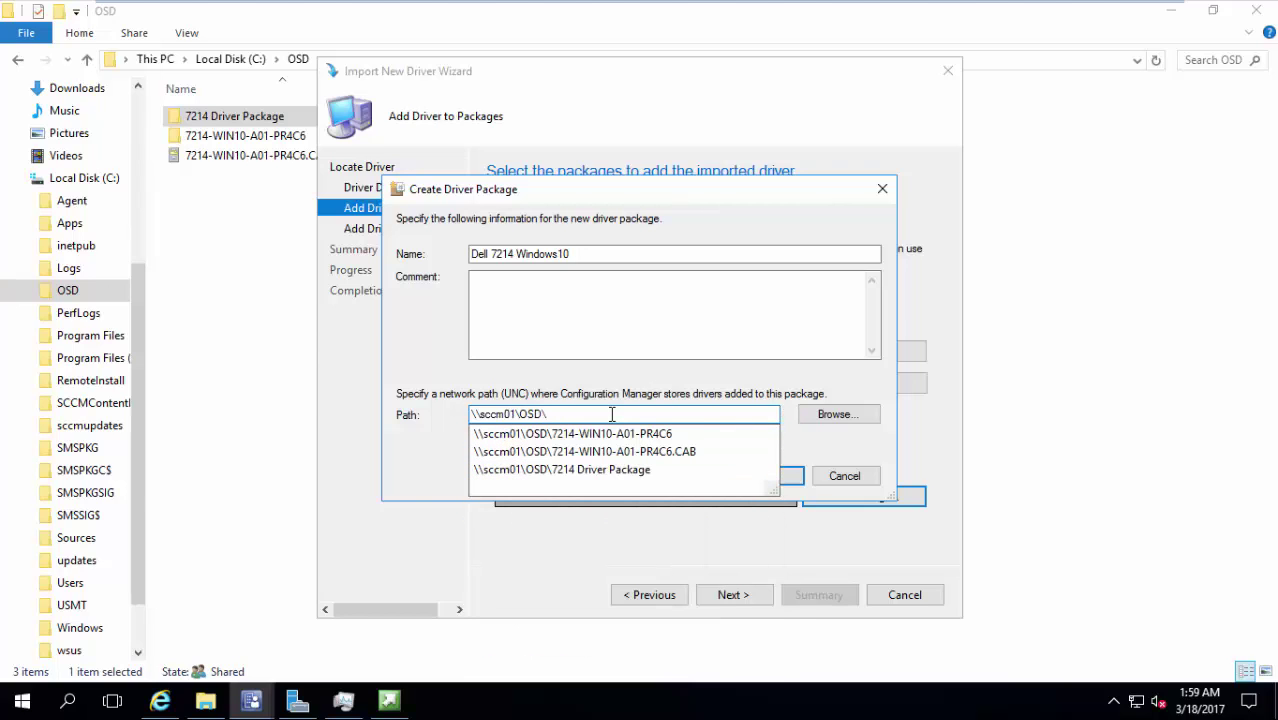
{"action": "left_click", "coordinate": [613, 467]}
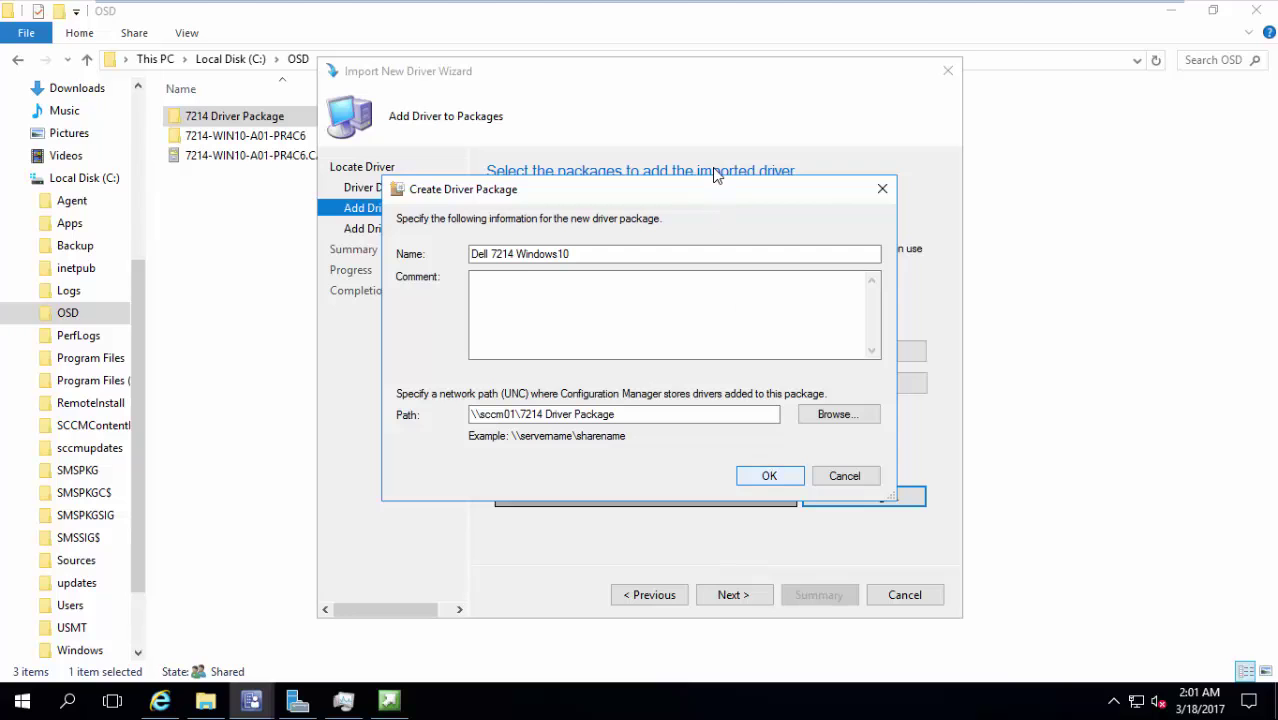
Create the driver package and select Dell 7214 Windows10 as the package that receives the imported drivers.
{"action": "key", "text": "Return"}
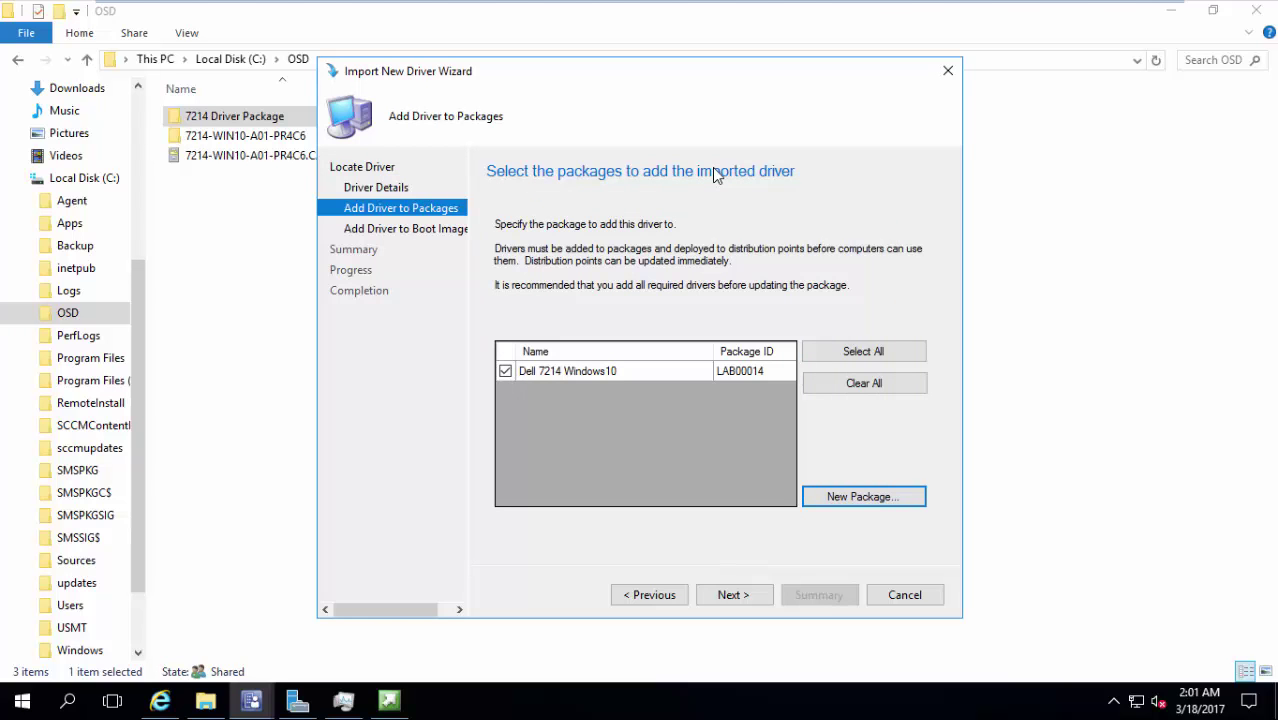
{"action": "left_click", "coordinate": [822, 392]}
{"action": "left_click", "coordinate": [746, 373]}
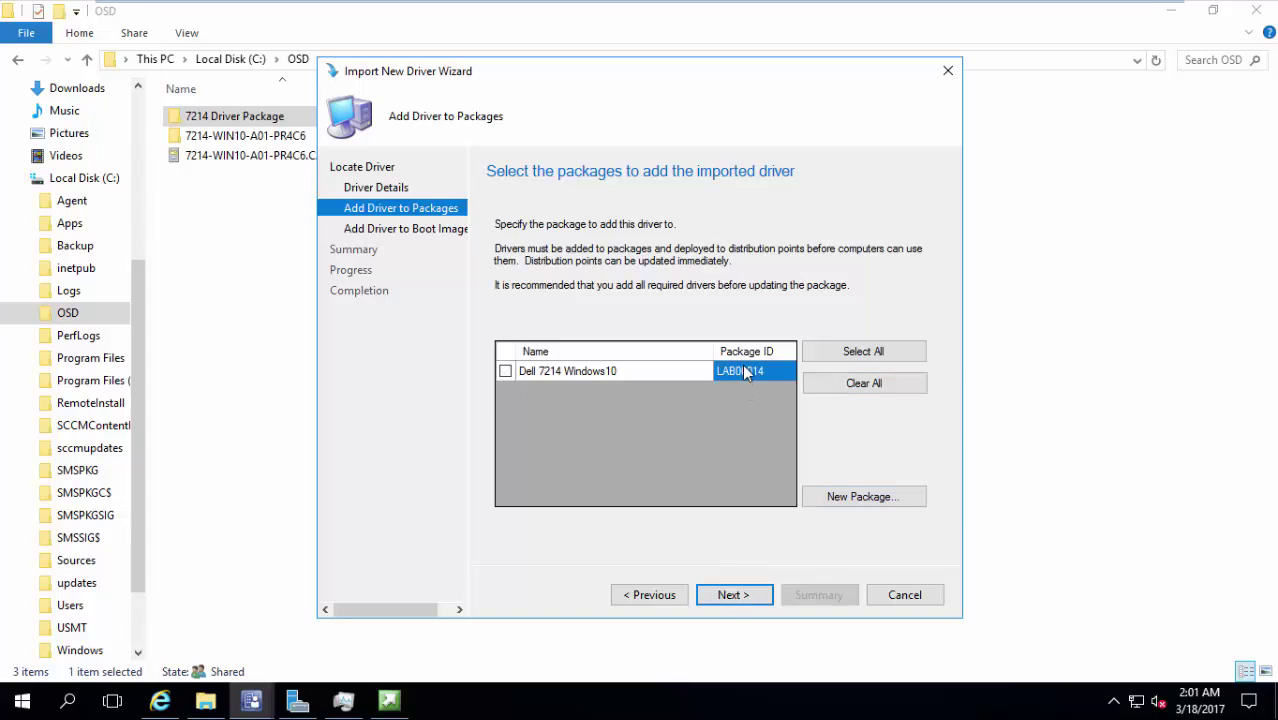
{"action": "left_click", "coordinate": [665, 372]}
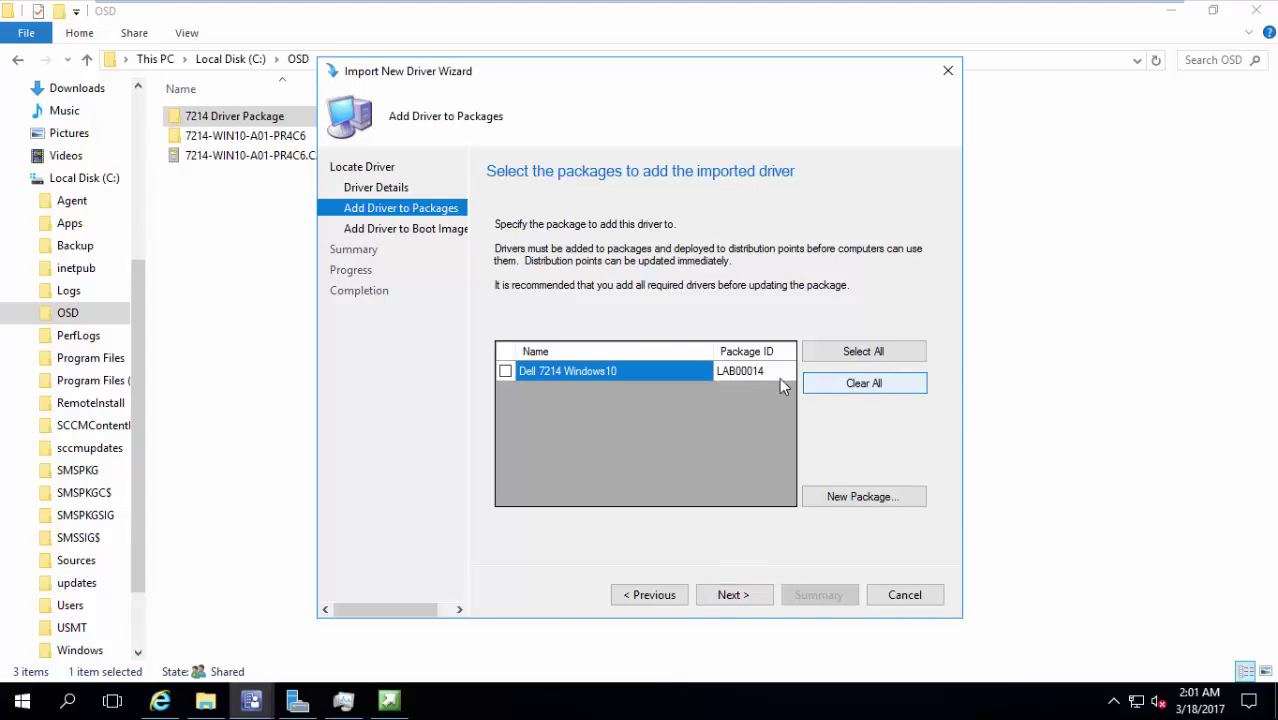
{"action": "left_click", "coordinate": [505, 371]}
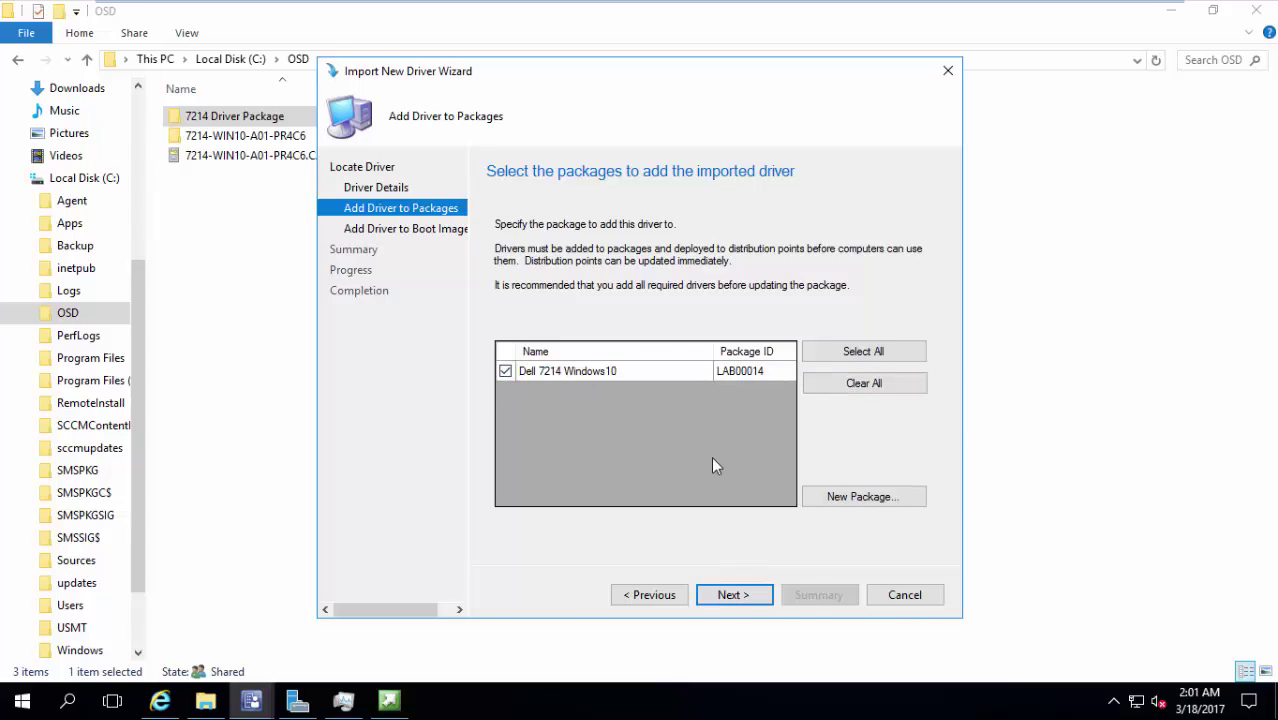
Continue without adding the drivers to any boot image, run the import from the summary, and close the completed wizard.
{"action": "left_click", "coordinate": [731, 595]}
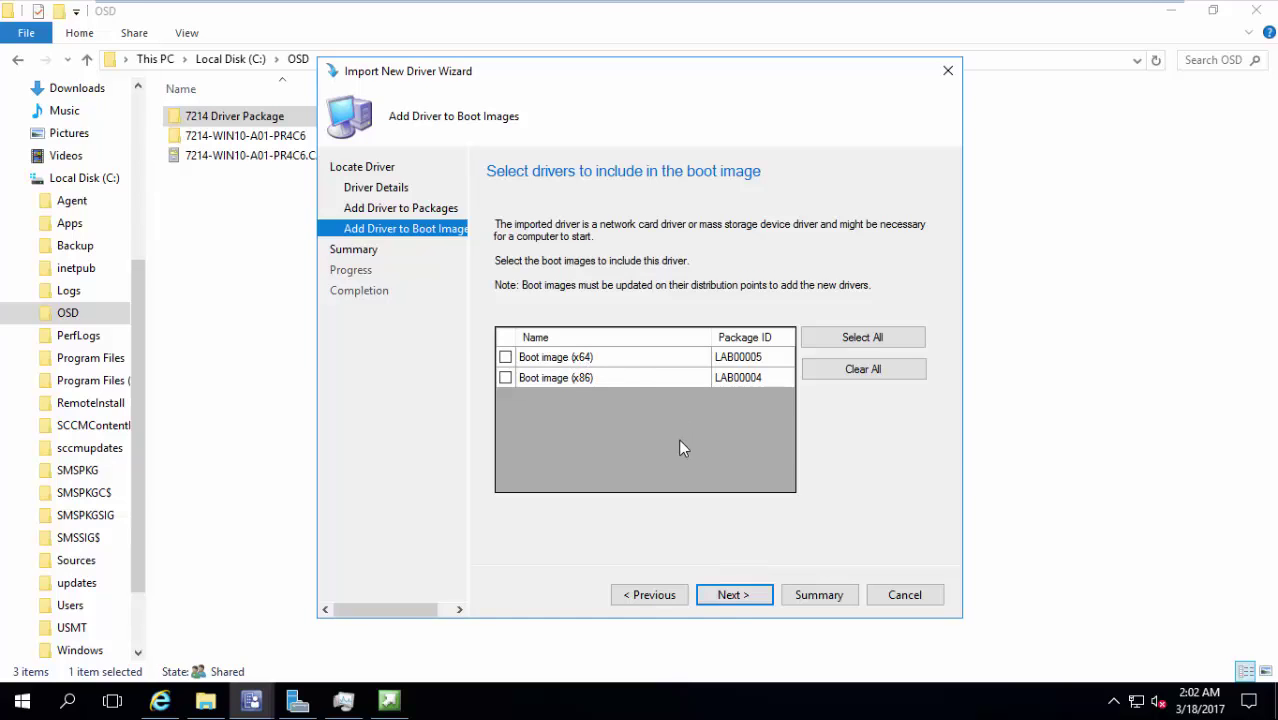
{"action": "left_click", "coordinate": [746, 600]}
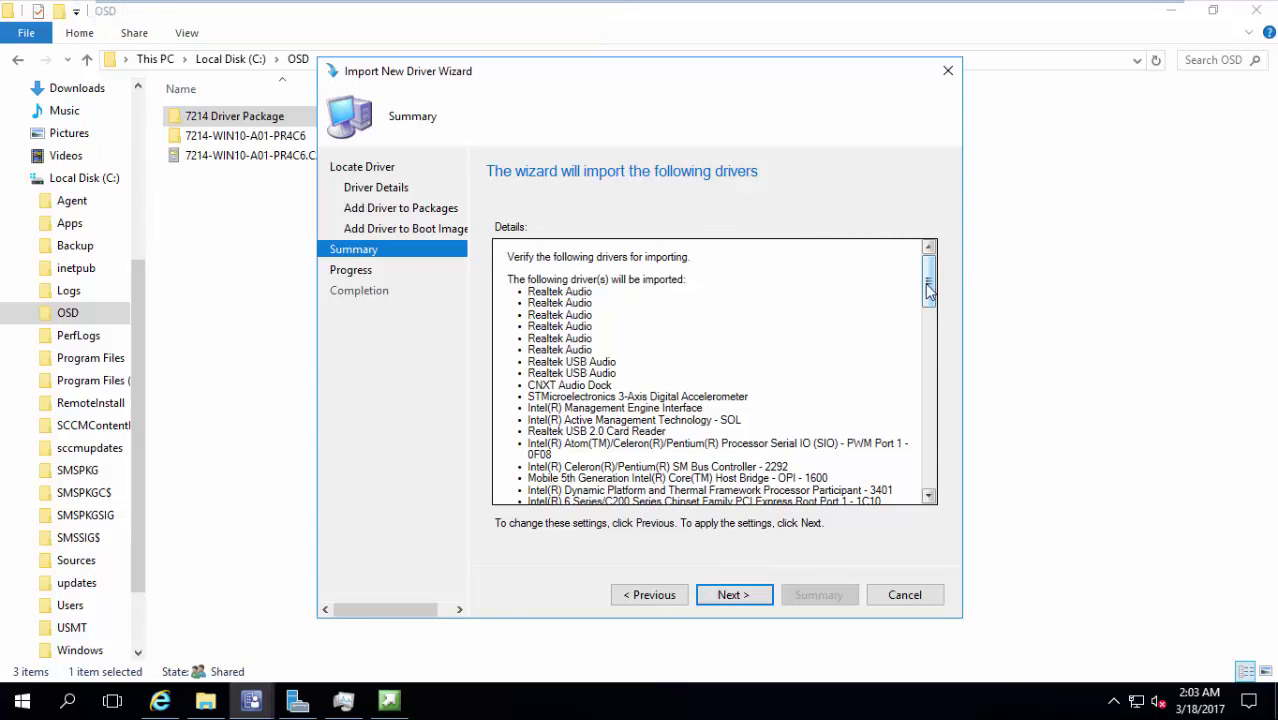
{"action": "scroll", "coordinate": [919, 339], "scroll_direction": "down", "scroll_amount": 9}
{"action": "scroll", "coordinate": [928, 440], "scroll_direction": "down", "scroll_amount": 10}
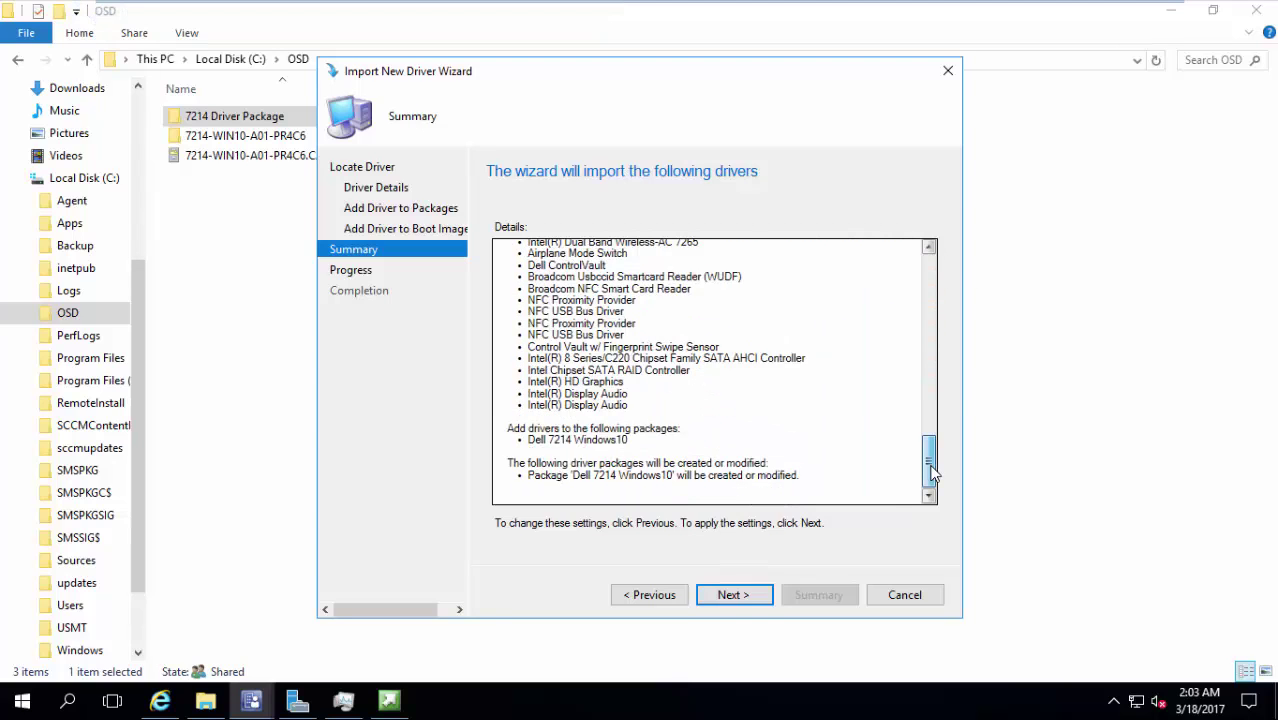
{"action": "left_click", "coordinate": [733, 595]}
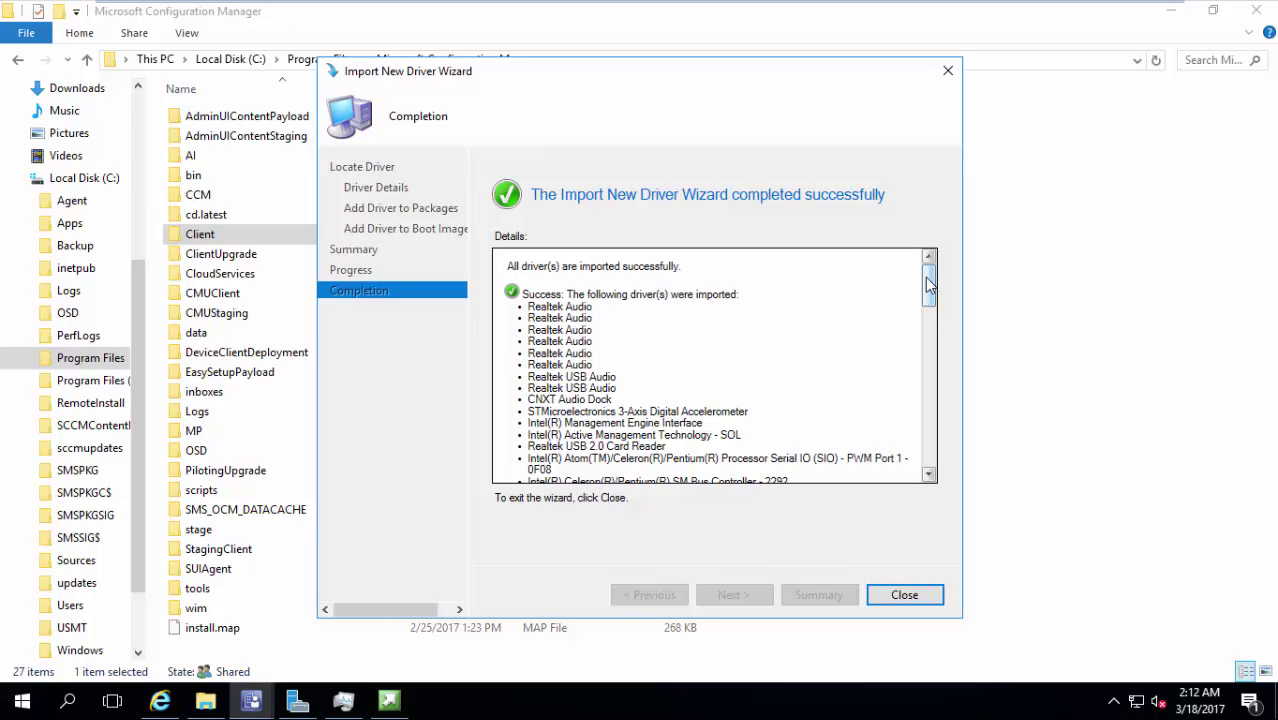
{"action": "left_click_drag", "start_coordinate": [928, 285], "coordinate": [922, 496]}
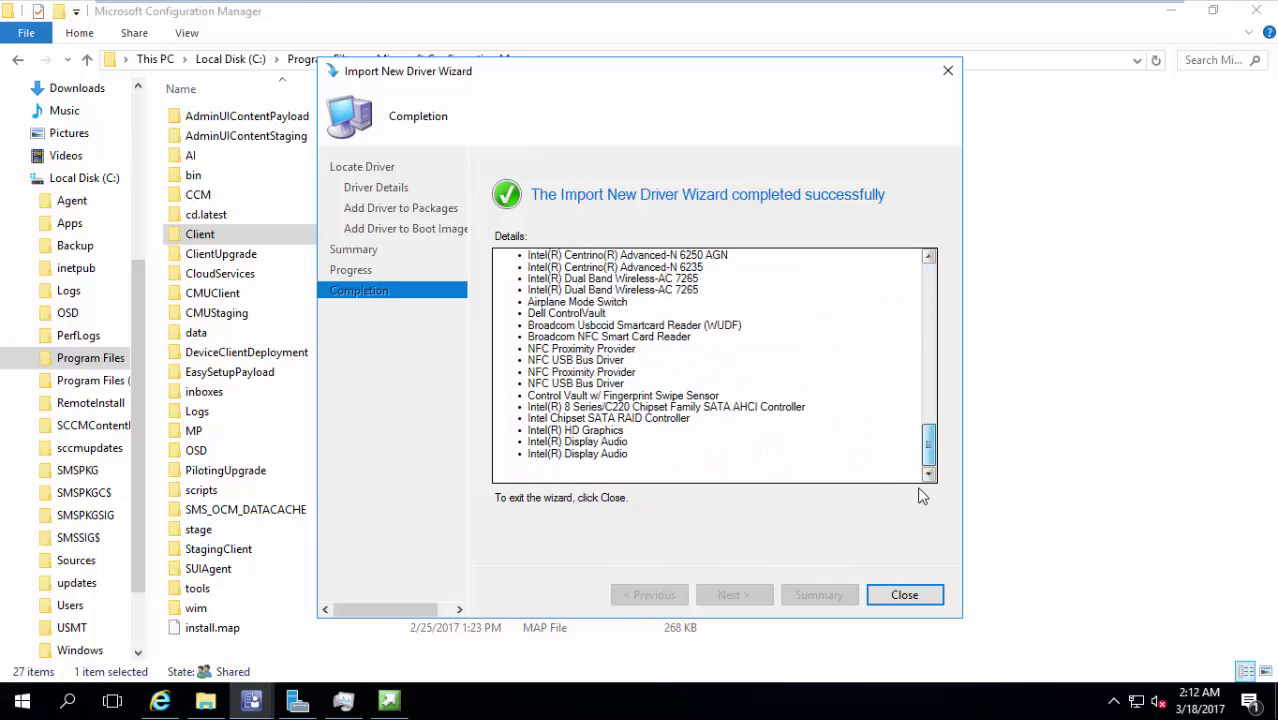
{"action": "left_click", "coordinate": [905, 600]}
Switch to the Configuration Manager console and look through the imported drivers in the Drivers list.
{"action": "left_click", "coordinate": [251, 701]}
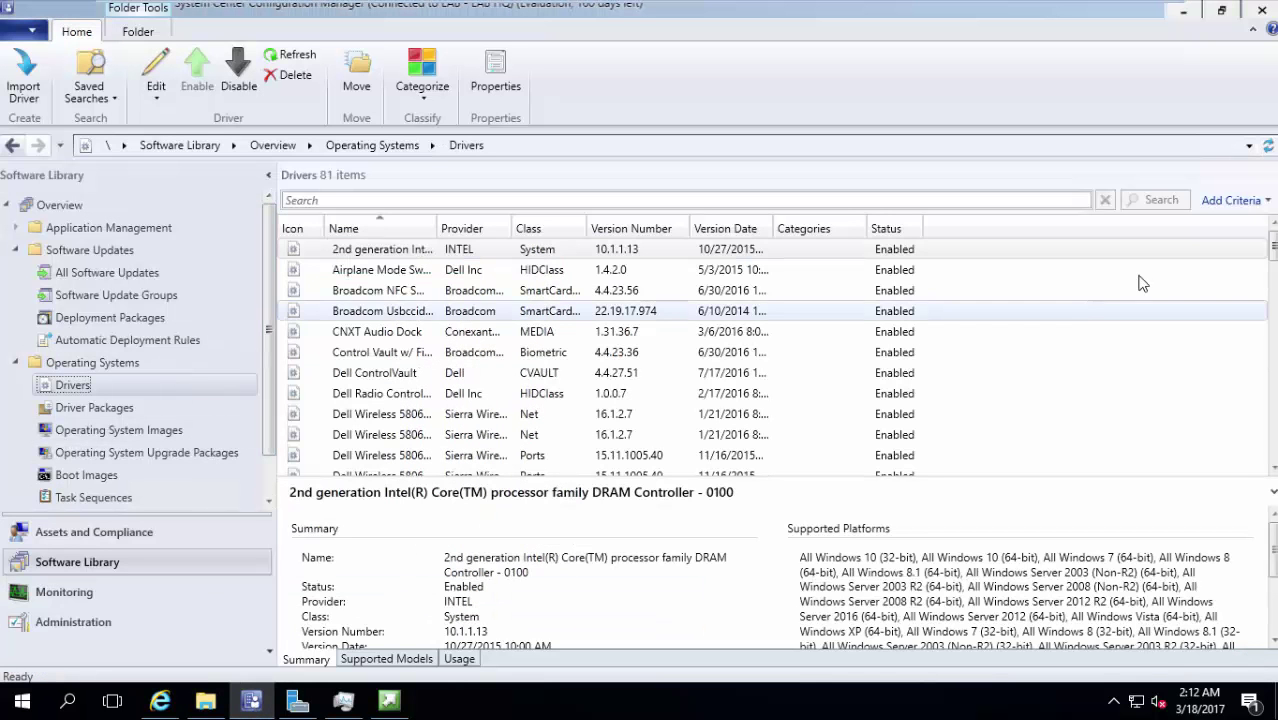
{"action": "scroll", "coordinate": [1272, 414], "scroll_direction": "down", "scroll_amount": 9}
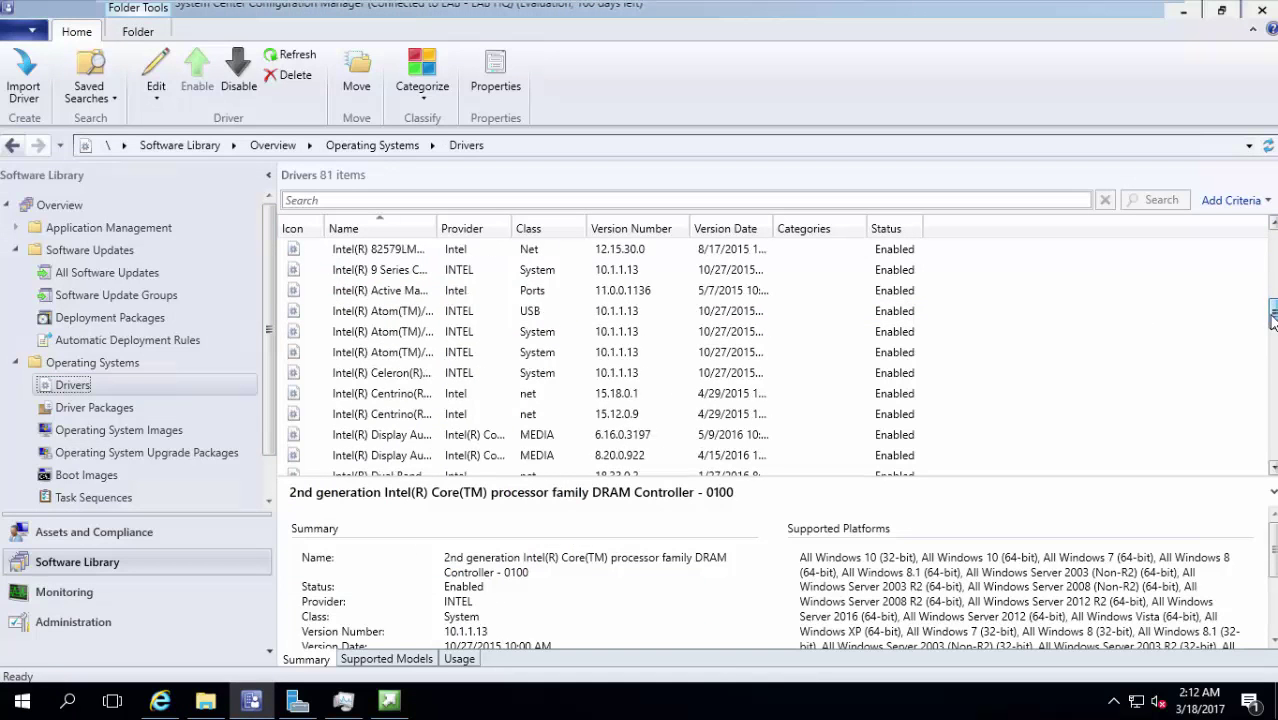
{"action": "scroll", "coordinate": [1272, 414], "scroll_direction": "down", "scroll_amount": 12}
{"action": "scroll", "coordinate": [1272, 414], "scroll_direction": "up", "scroll_amount": 20}
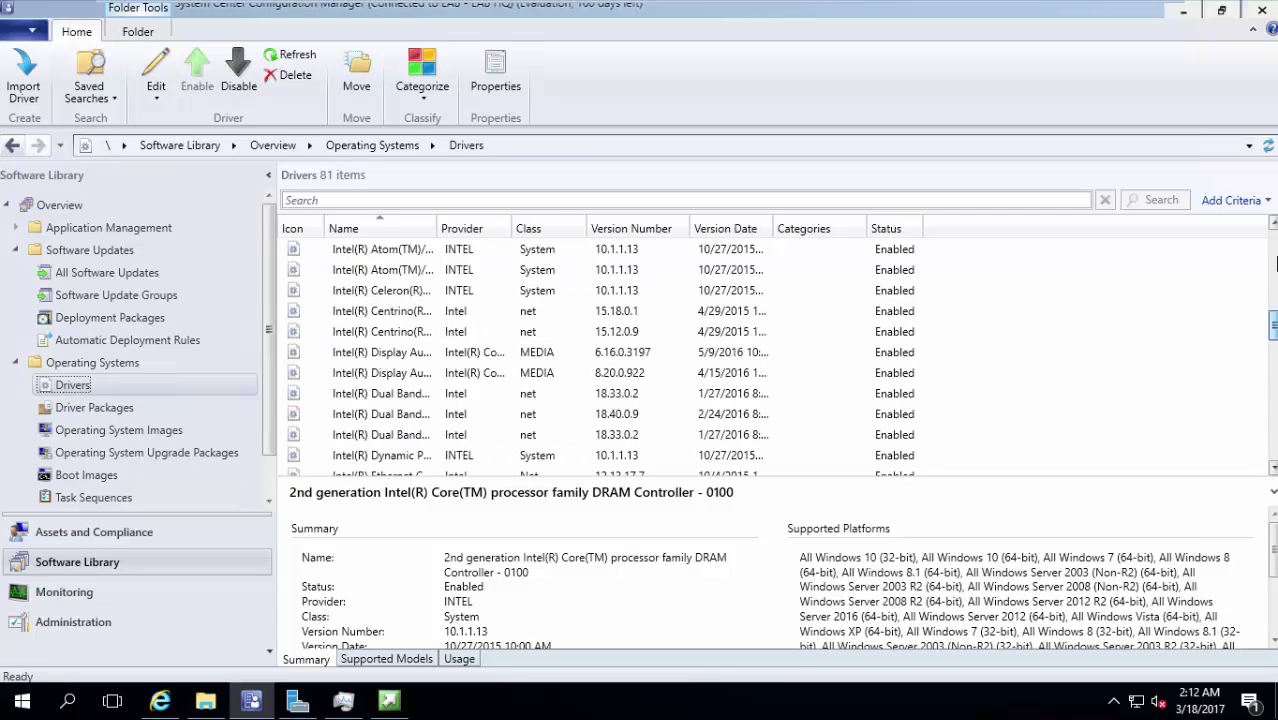
{"action": "scroll", "coordinate": [1272, 240], "scroll_direction": "up", "scroll_amount": 1}
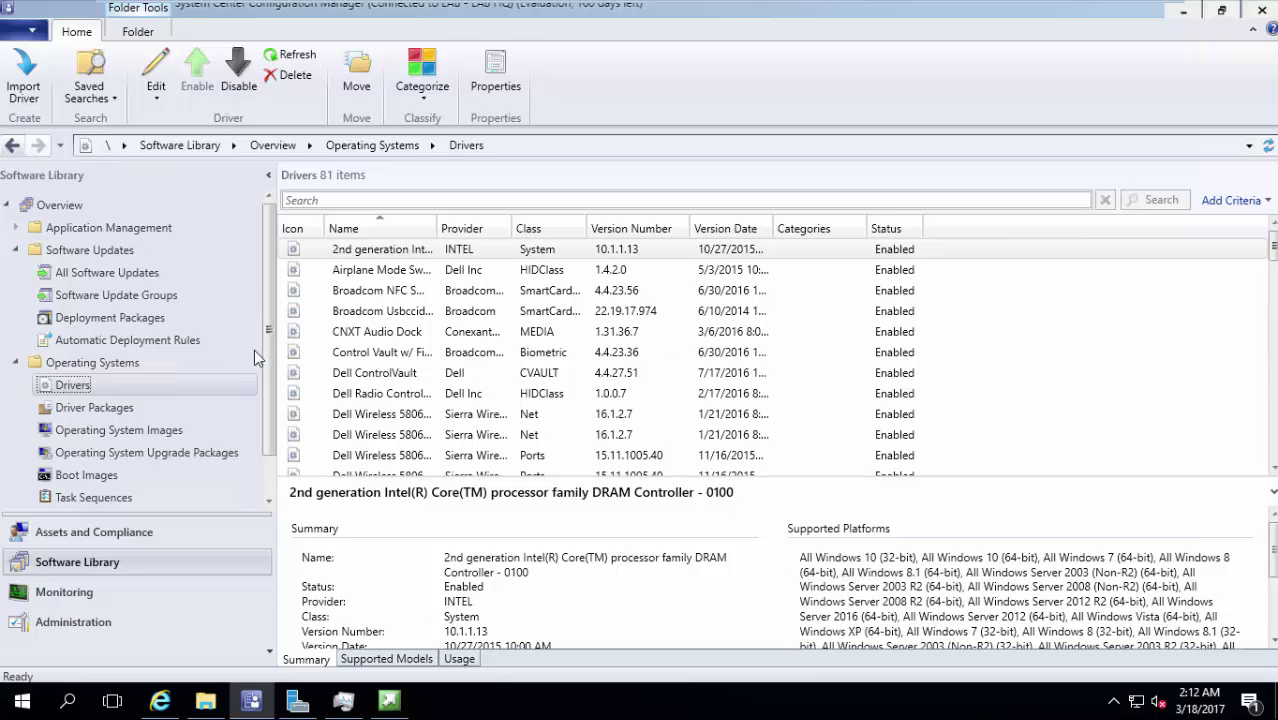
Examine the Driver Packages node, its options for creating or importing packages, and the Drivers node beside it.
{"action": "left_click", "coordinate": [127, 412]}
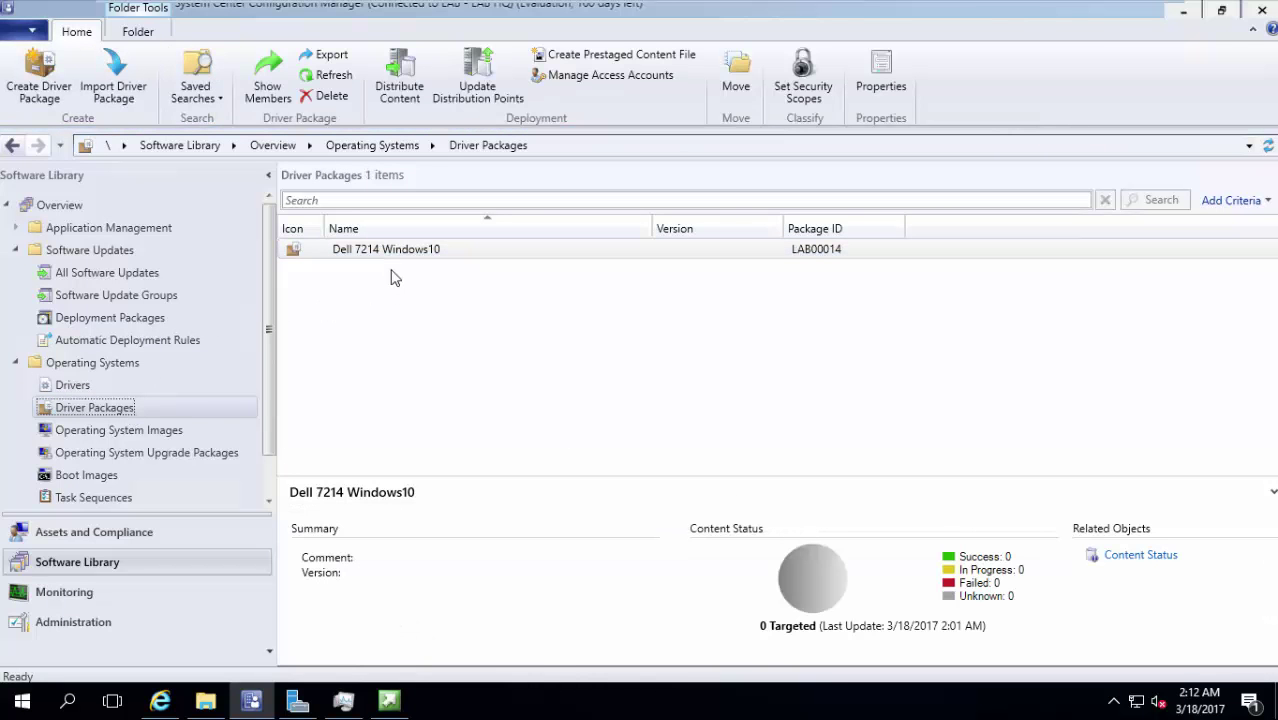
{"action": "right_click", "coordinate": [120, 415]}
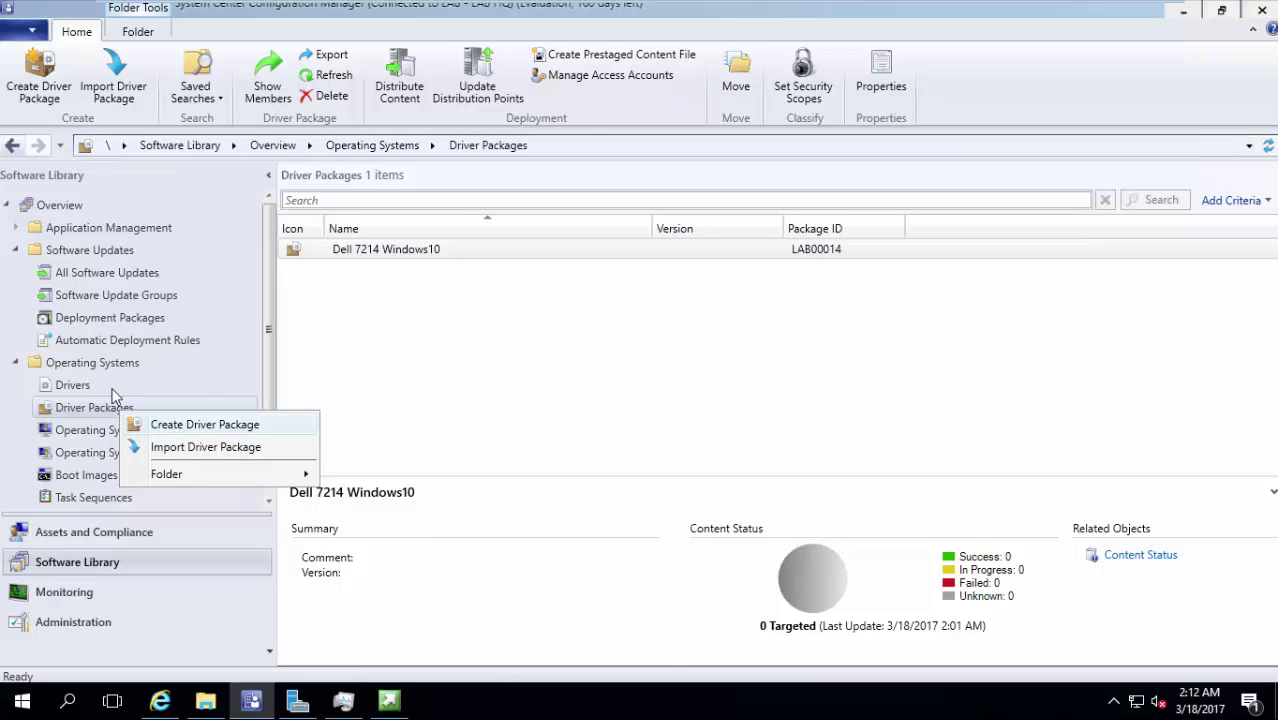
{"action": "left_click", "coordinate": [97, 400]}
{"action": "left_click", "coordinate": [88, 386]}
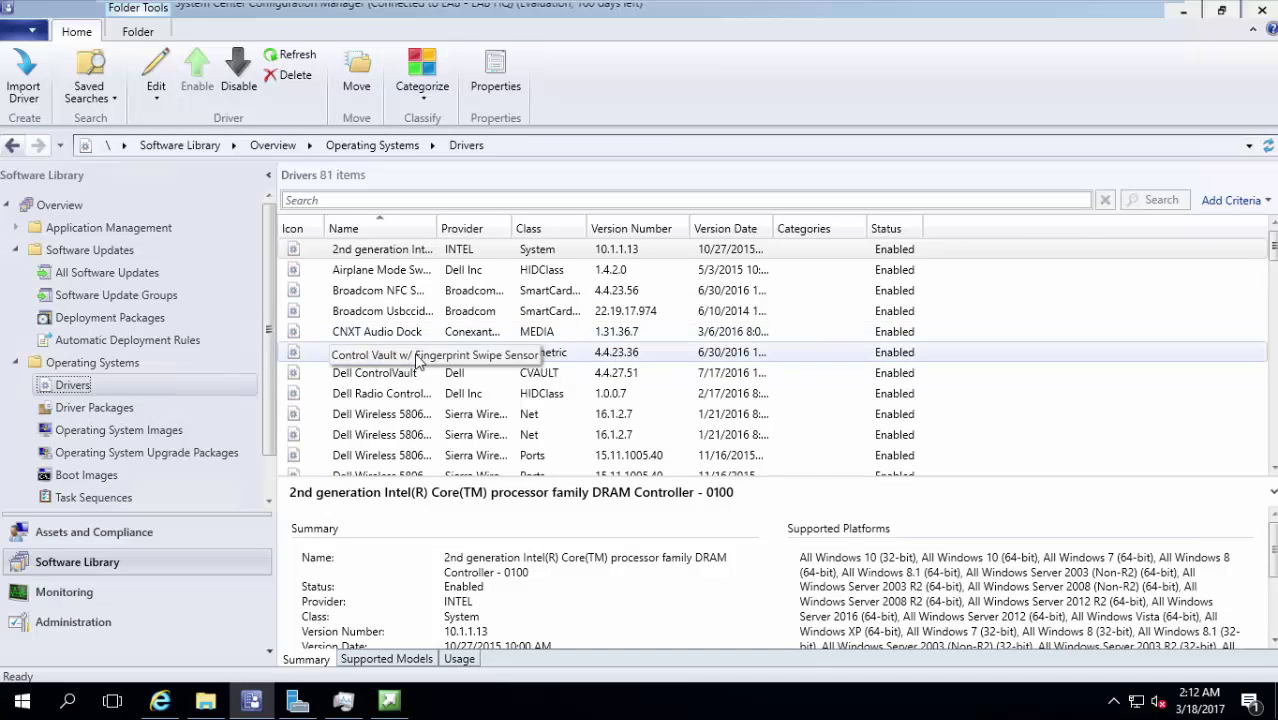
{"action": "mouse_move", "coordinate": [207, 705]}
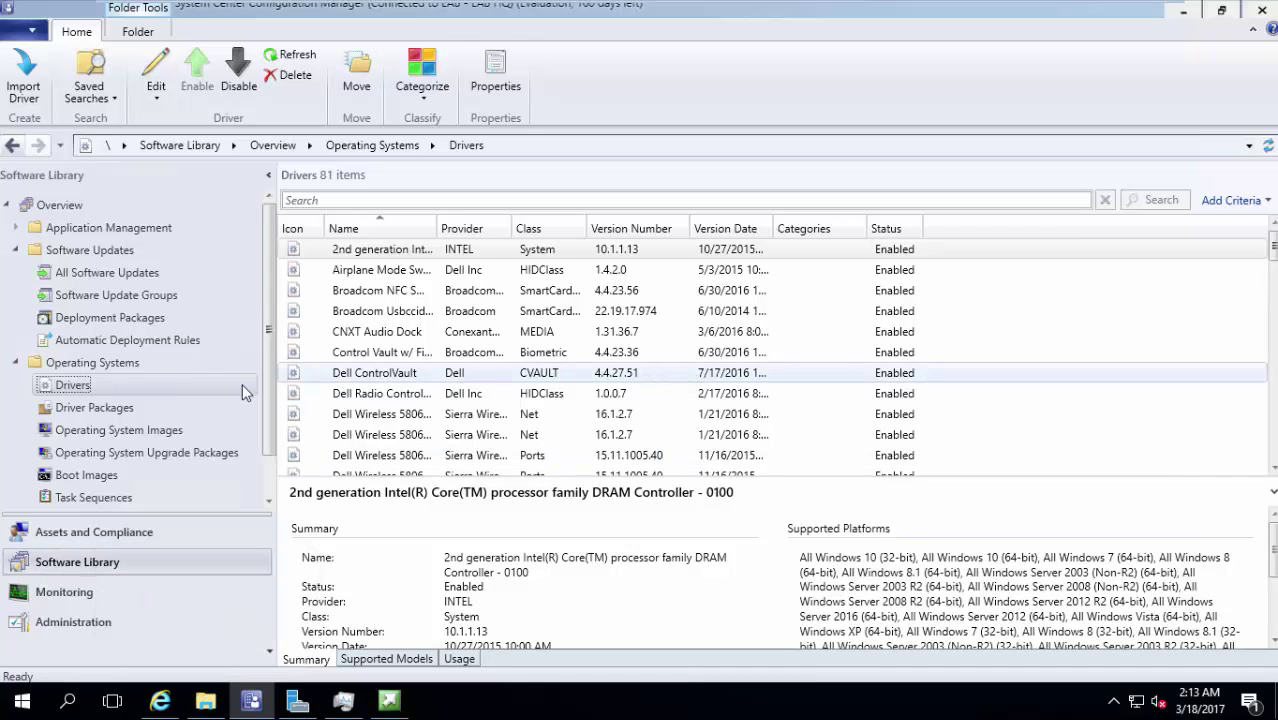
{"action": "left_click", "coordinate": [187, 408]}
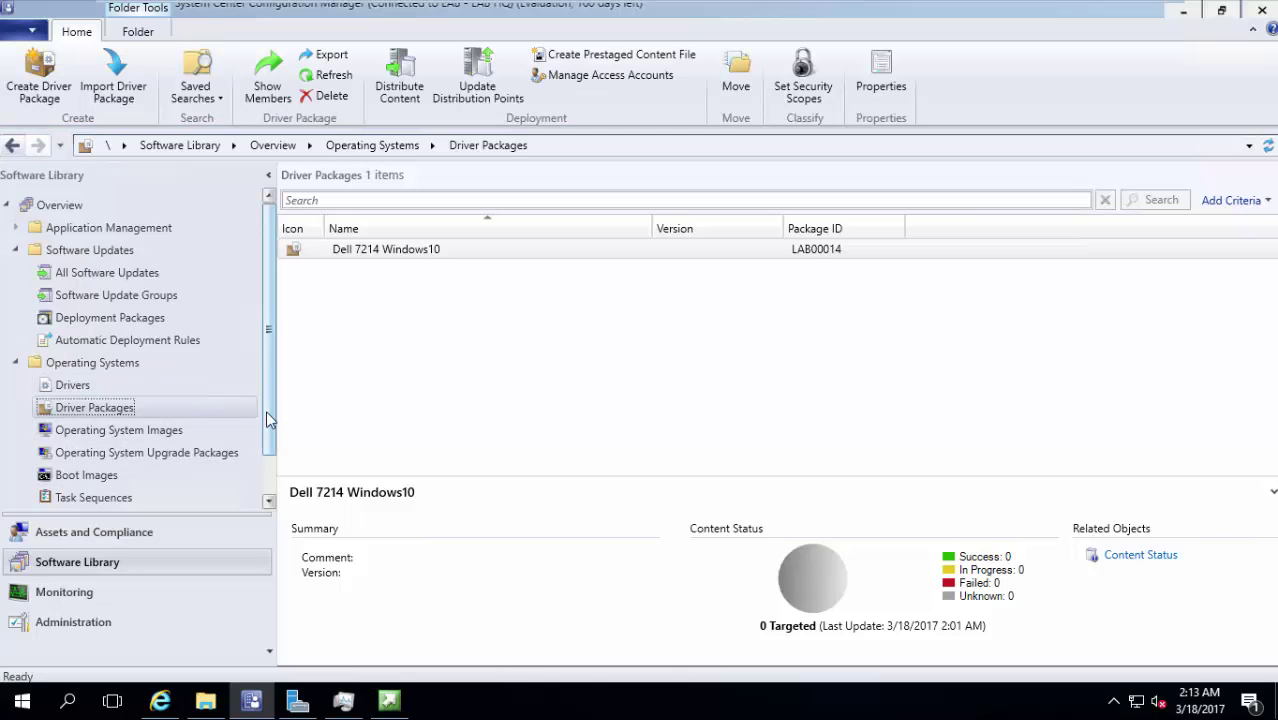
Open the Deploy ZTI Win10 task sequence for editing and dismiss the missing-object warning.
{"action": "left_click_drag", "start_coordinate": [270, 423], "coordinate": [268, 494]}
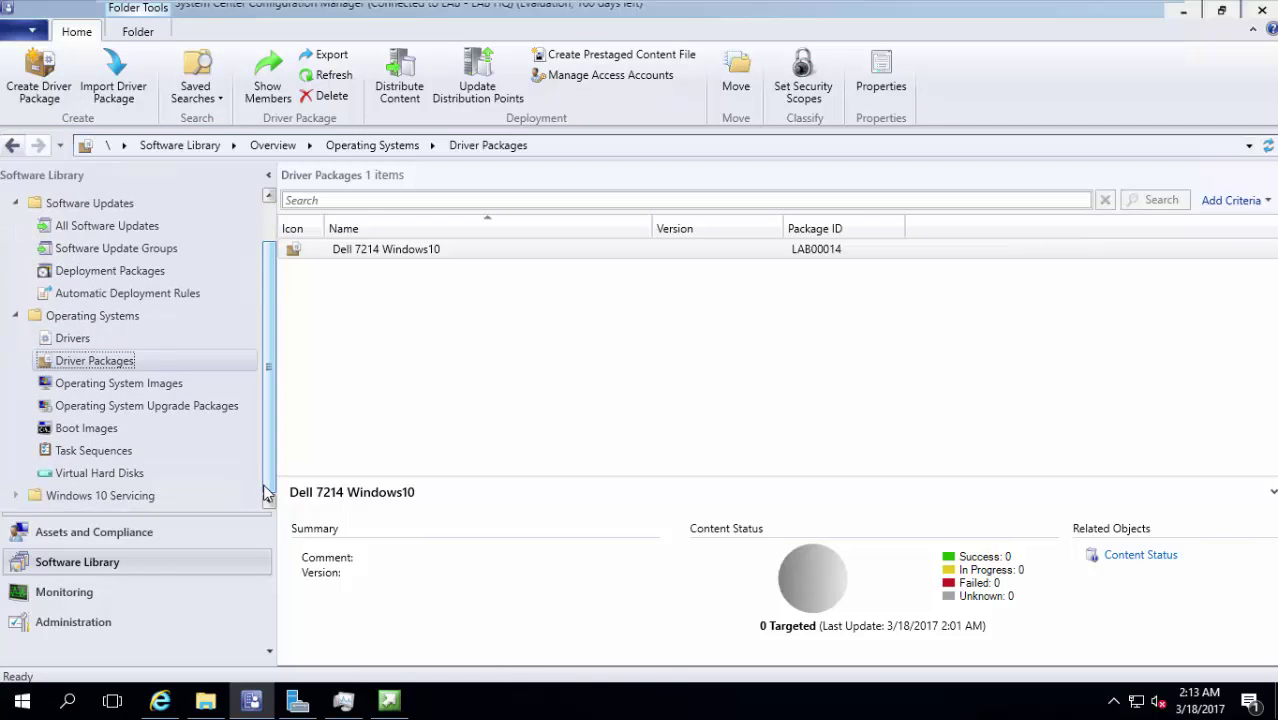
{"action": "left_click", "coordinate": [156, 453]}
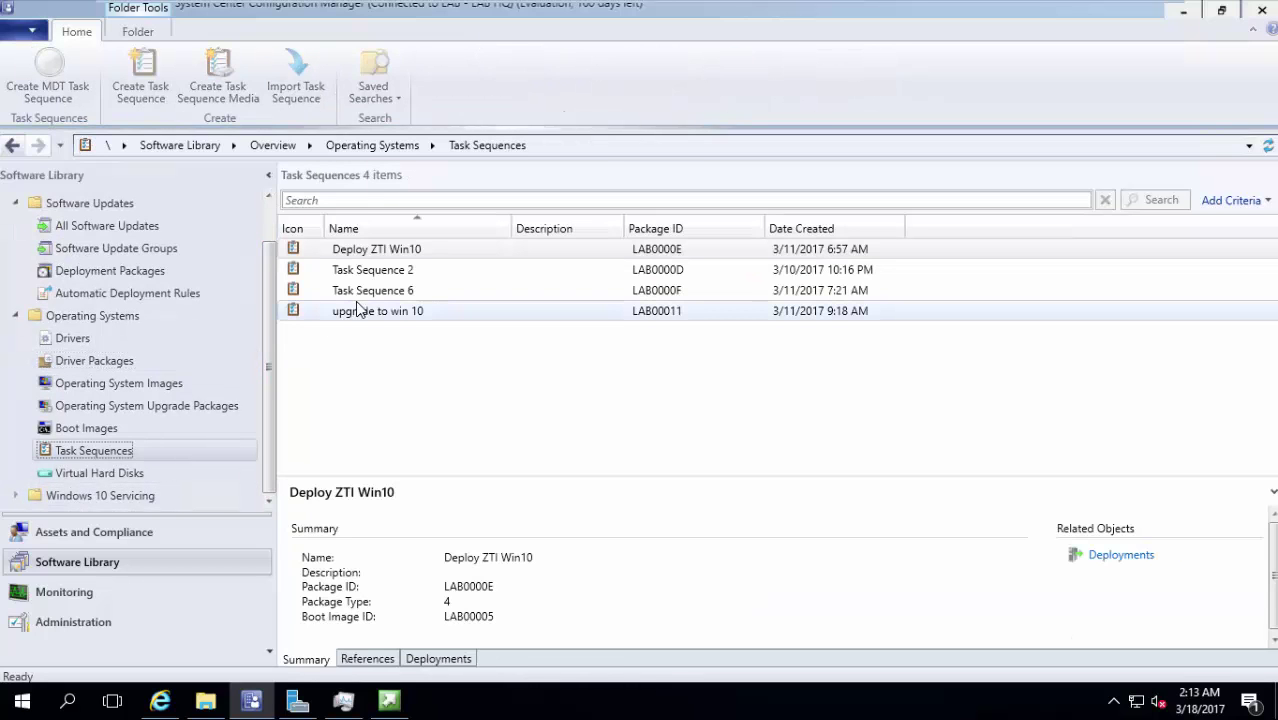
{"action": "right_click", "coordinate": [411, 254]}
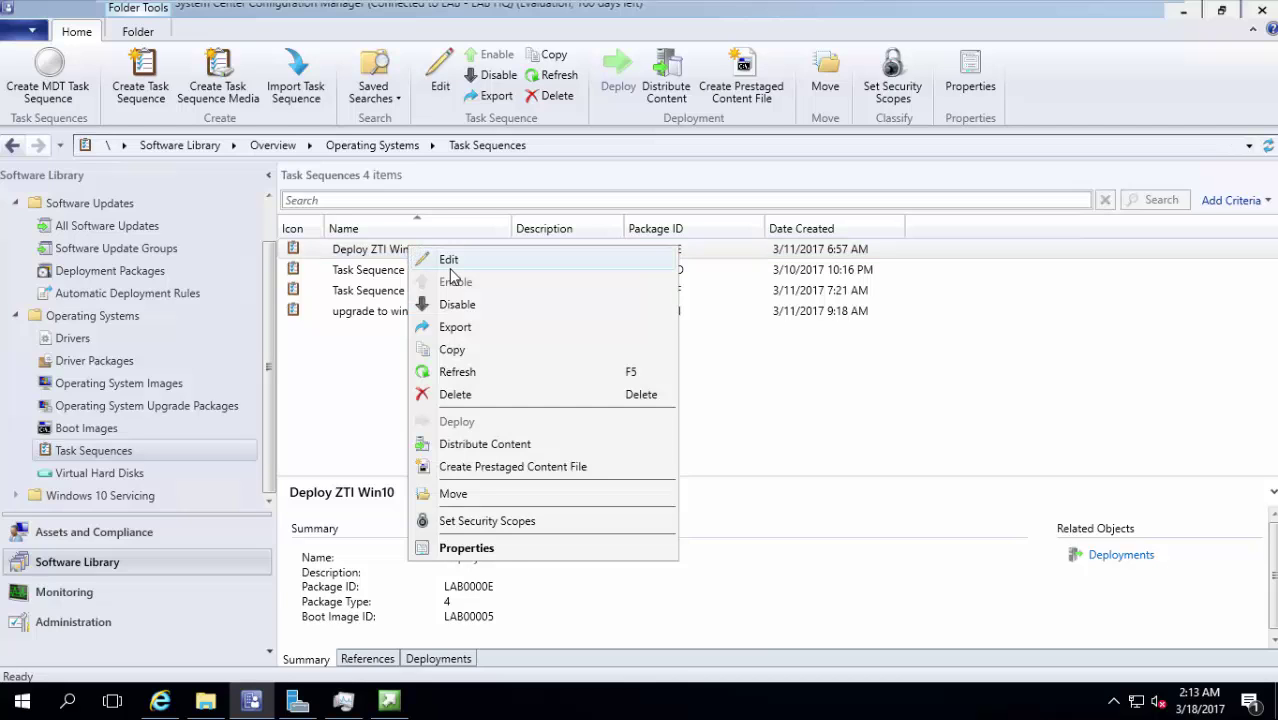
{"action": "left_click", "coordinate": [450, 264]}
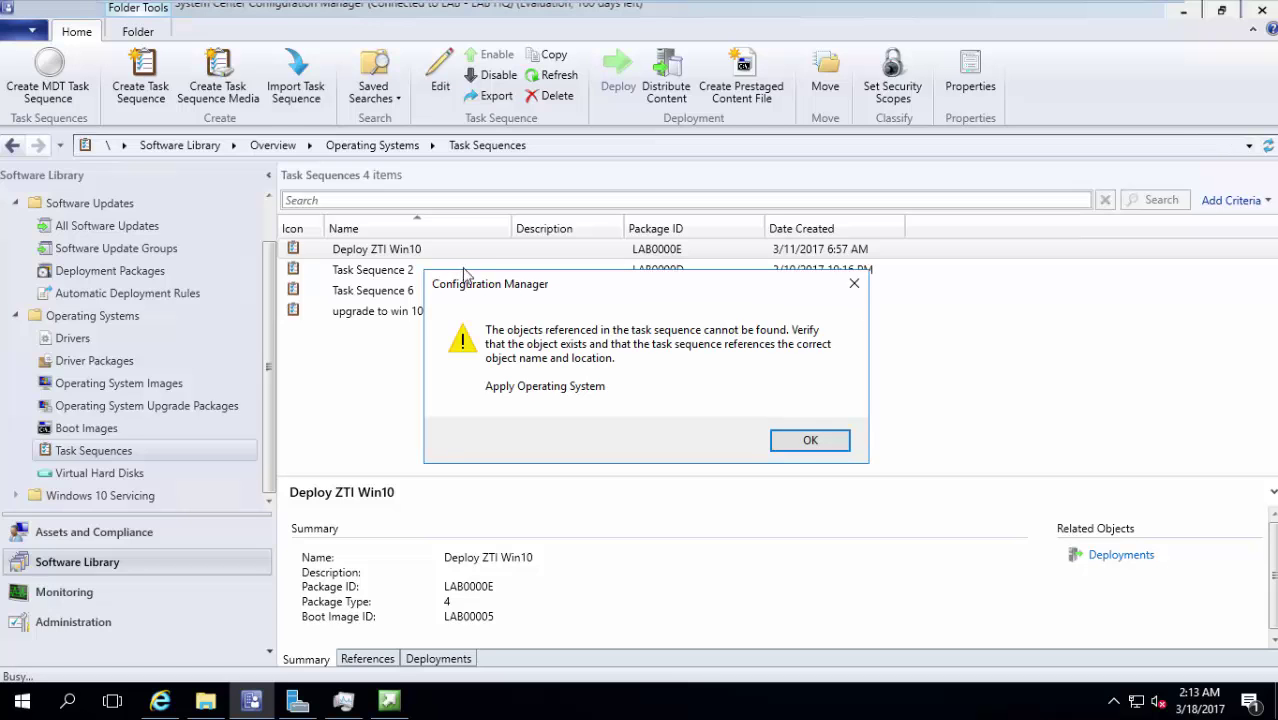
{"action": "left_click", "coordinate": [806, 441]}
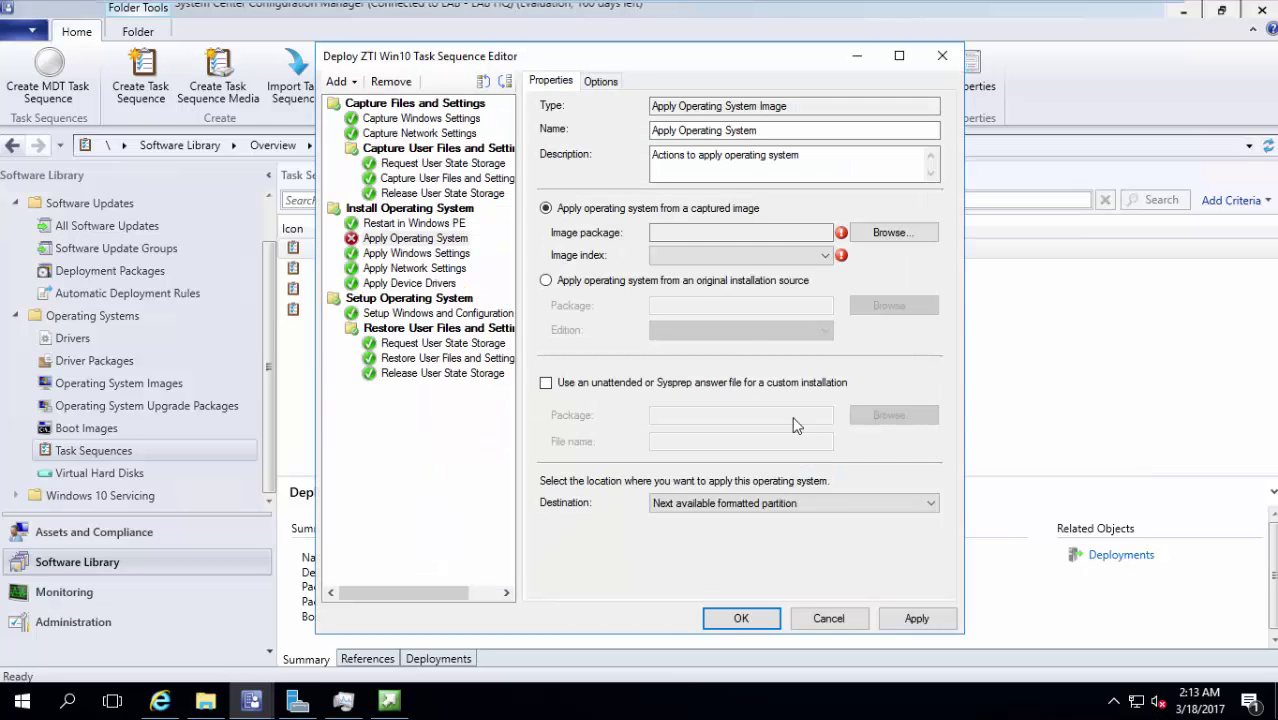
Add an Apply Driver Package step directly after Apply Operating System in the Install Operating System group.
{"action": "left_click", "coordinate": [452, 240]}
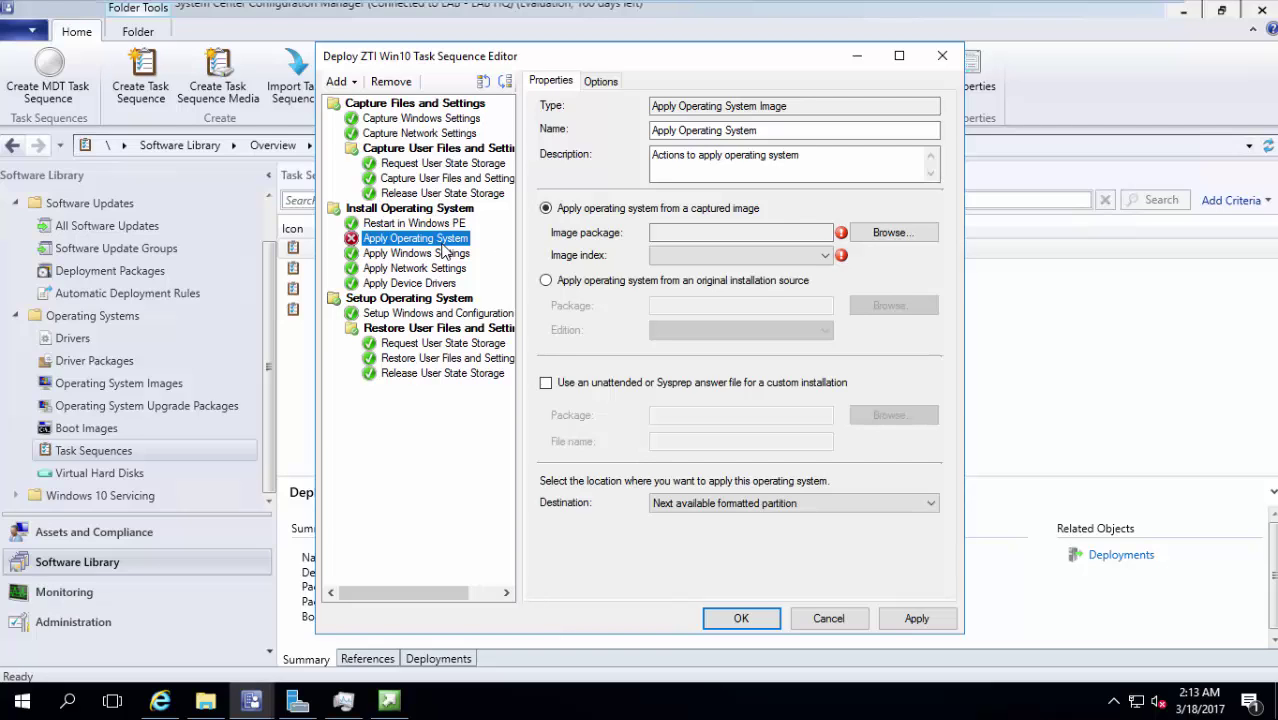
{"action": "left_click", "coordinate": [340, 82]}
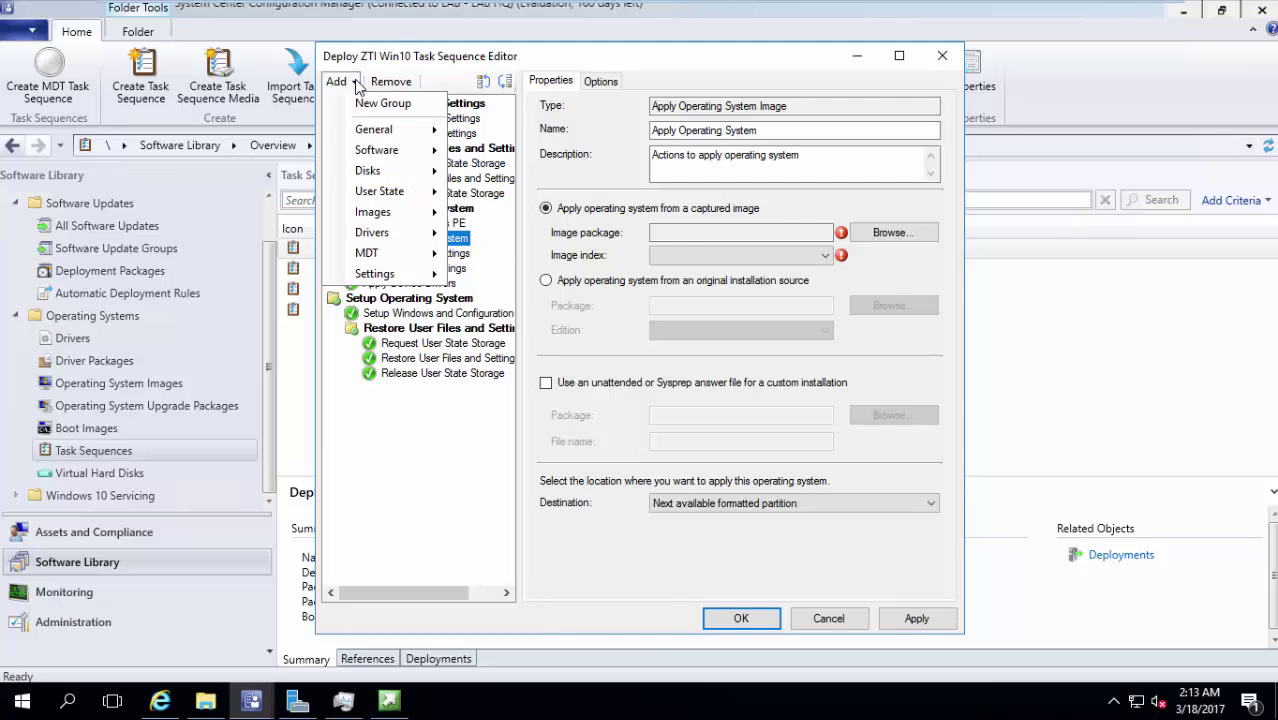
{"action": "mouse_move", "coordinate": [402, 233]}
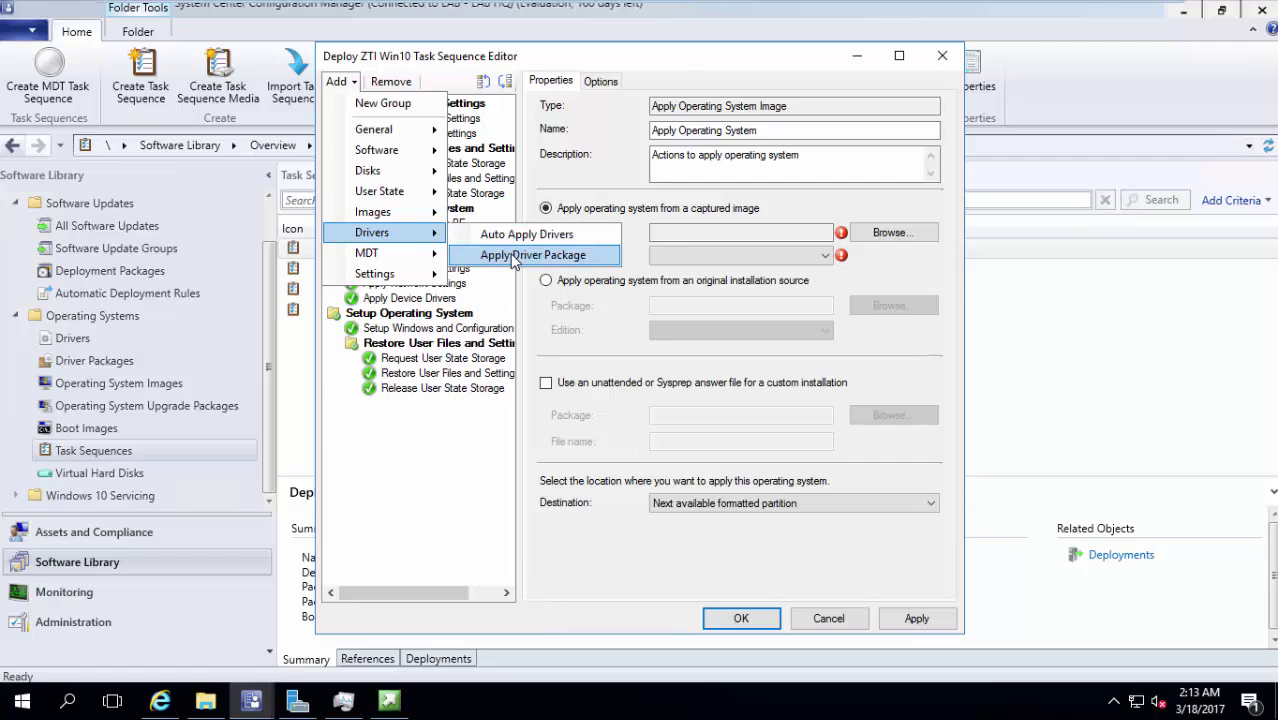
{"action": "left_click", "coordinate": [604, 256]}
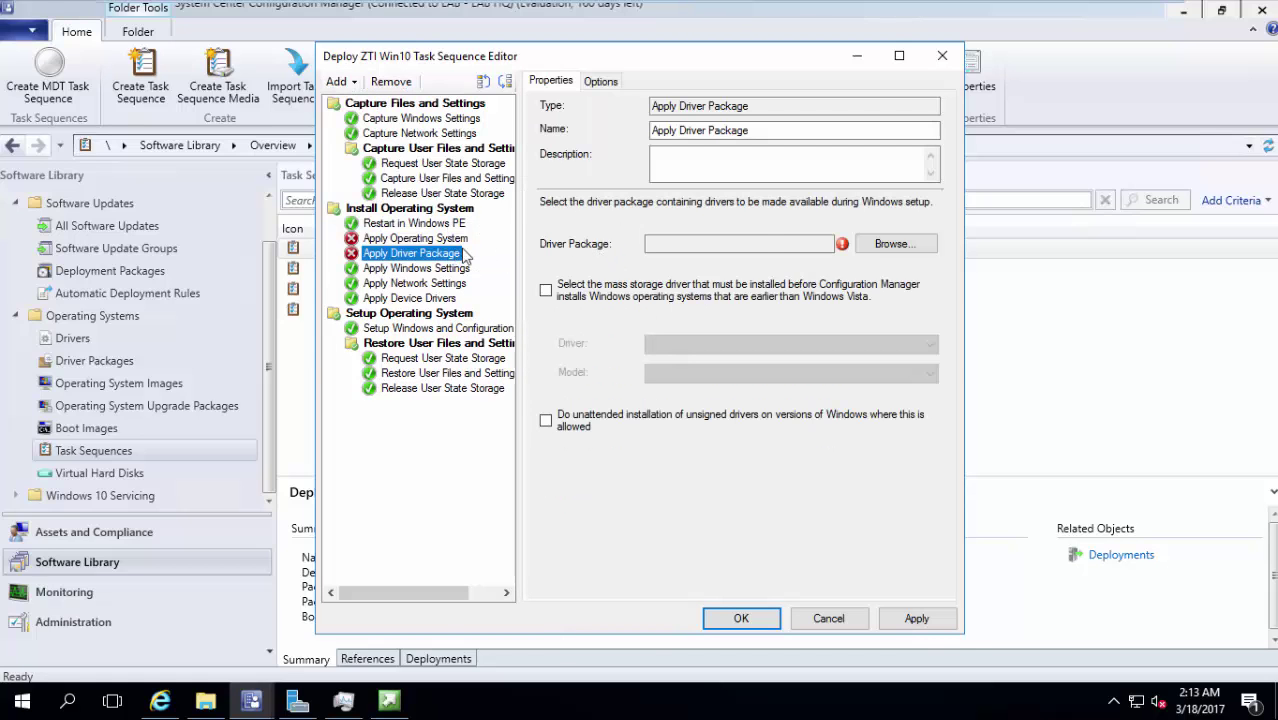
Assign the Dell 7214 Windows10 driver package to the new step and move the step below Apply Device Drivers.
{"action": "left_click", "coordinate": [890, 246]}
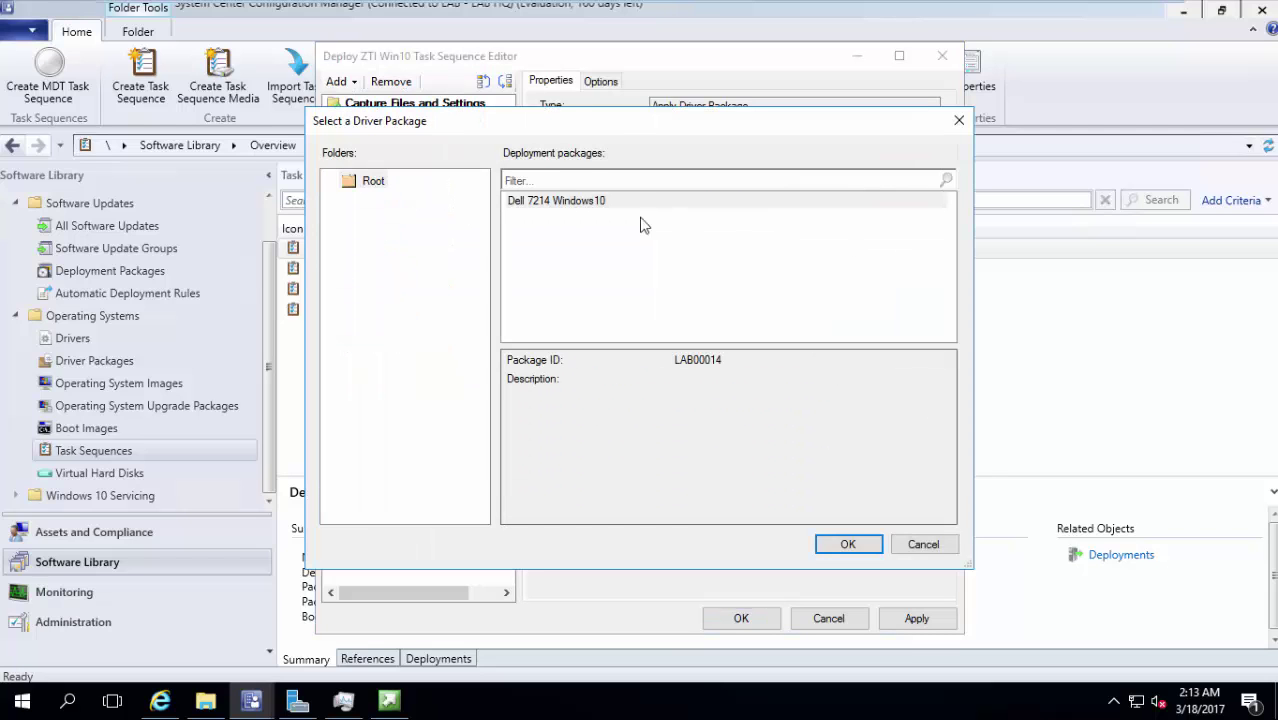
{"action": "left_click", "coordinate": [600, 205]}
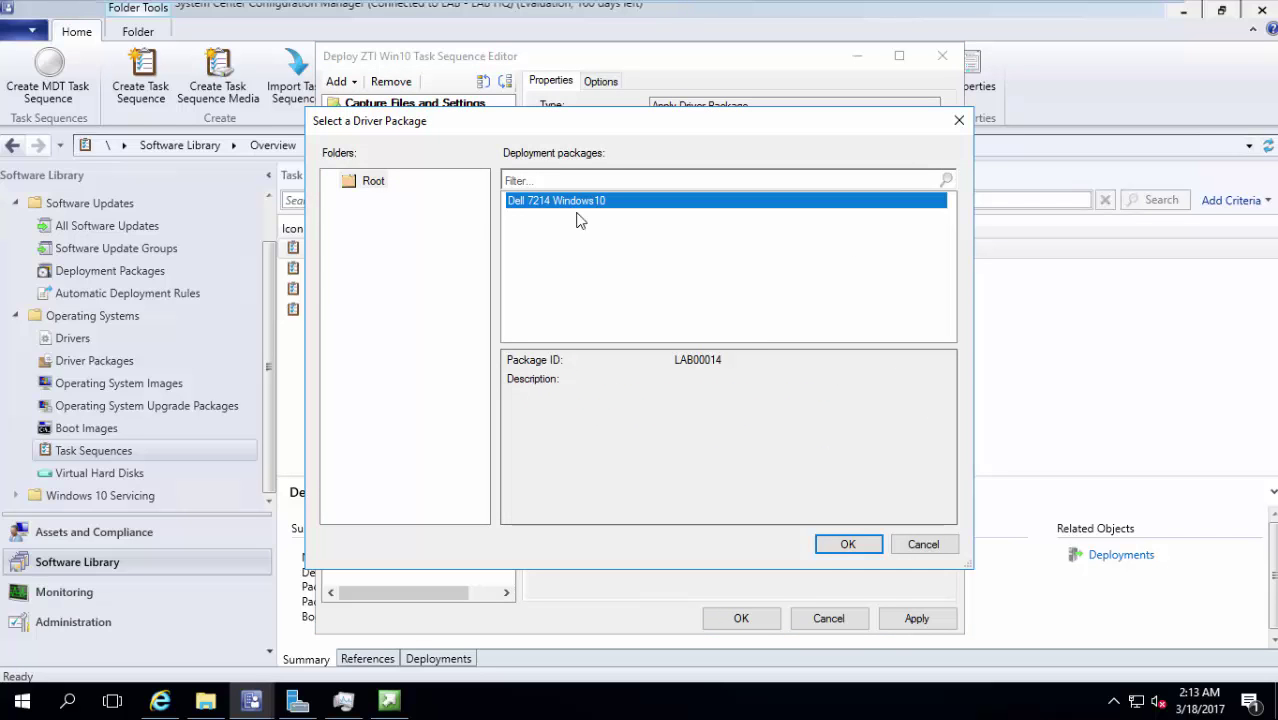
{"action": "left_click", "coordinate": [846, 548]}
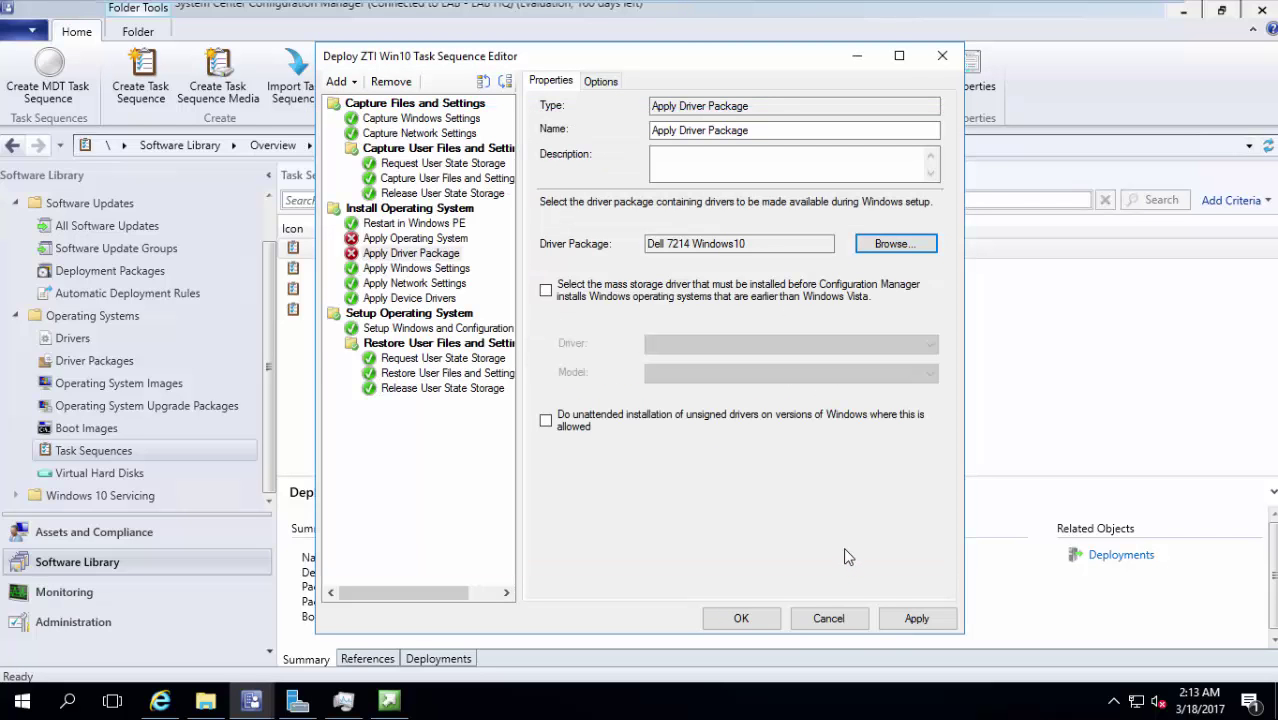
{"action": "left_click", "coordinate": [410, 253]}
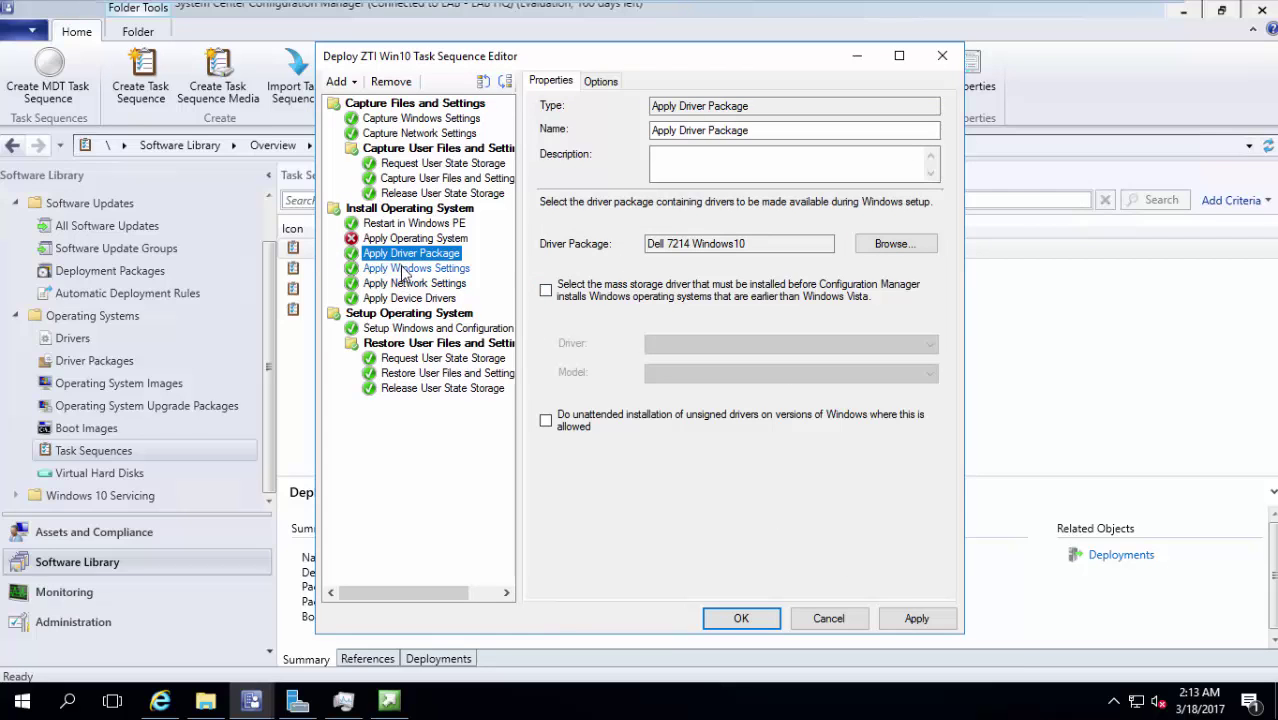
{"action": "left_click_drag", "start_coordinate": [405, 257], "coordinate": [395, 307]}
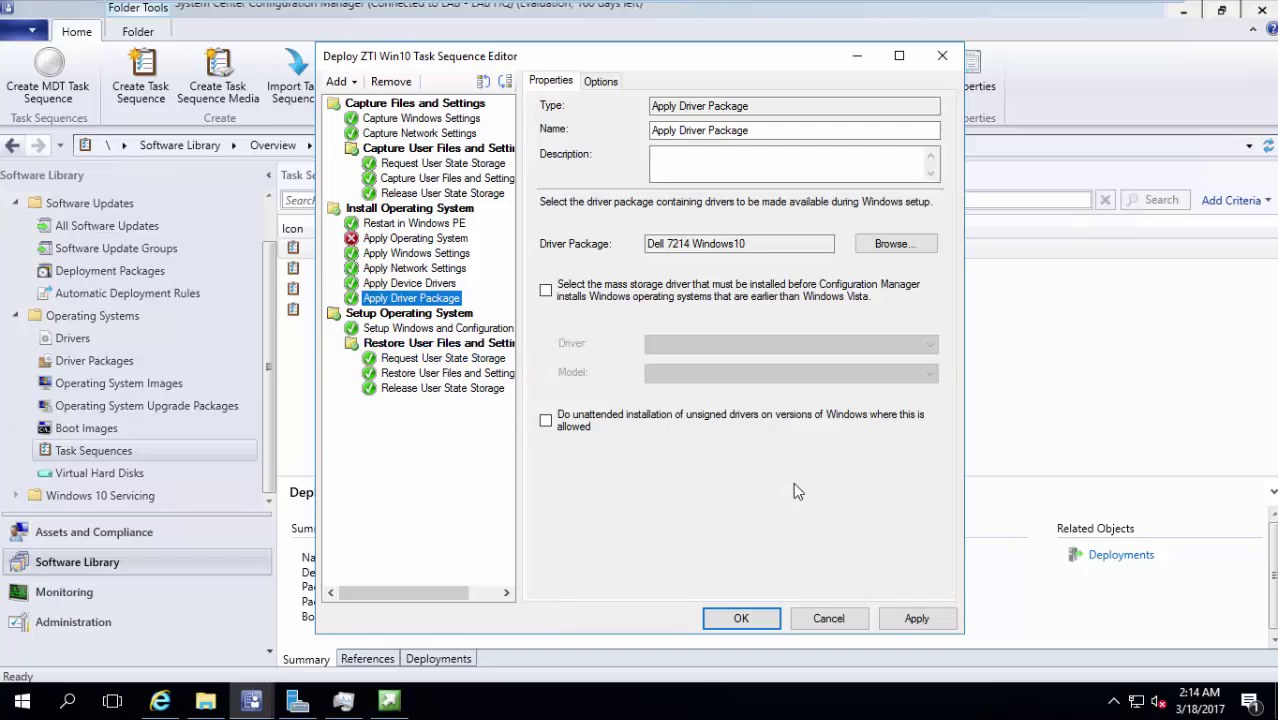
Try to apply the task sequence changes, and exit the editor while discarding the unsaved steps.
{"action": "left_click", "coordinate": [917, 618]}
{"action": "left_click", "coordinate": [828, 618]}
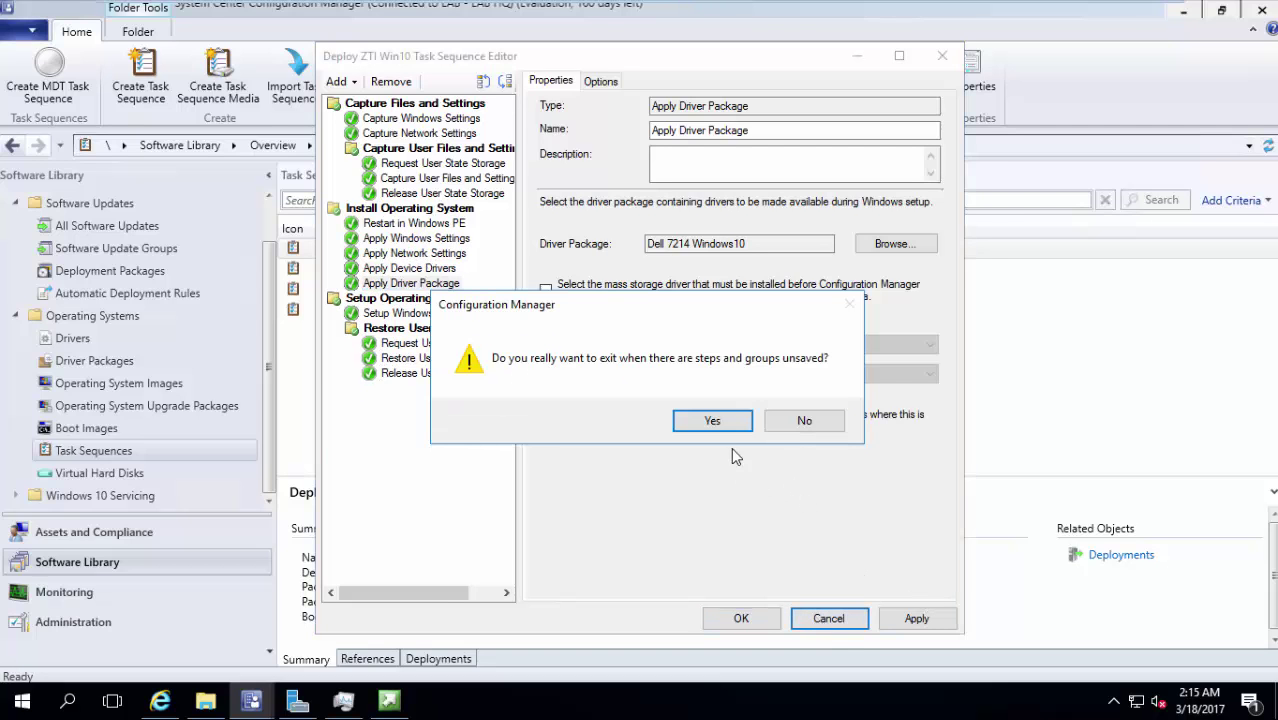
{"action": "left_click", "coordinate": [714, 421]}
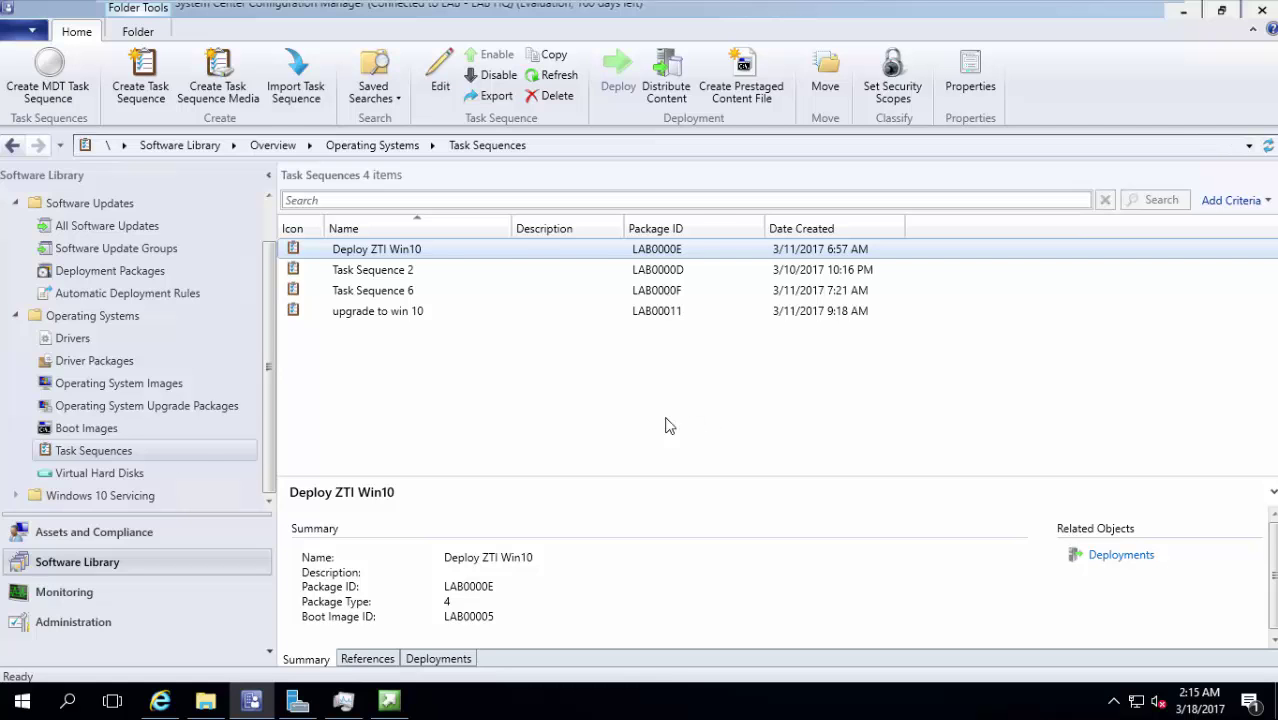
Open the properties of Boot image (x86) and start adding a driver to its driver list.
{"action": "left_click", "coordinate": [172, 434]}
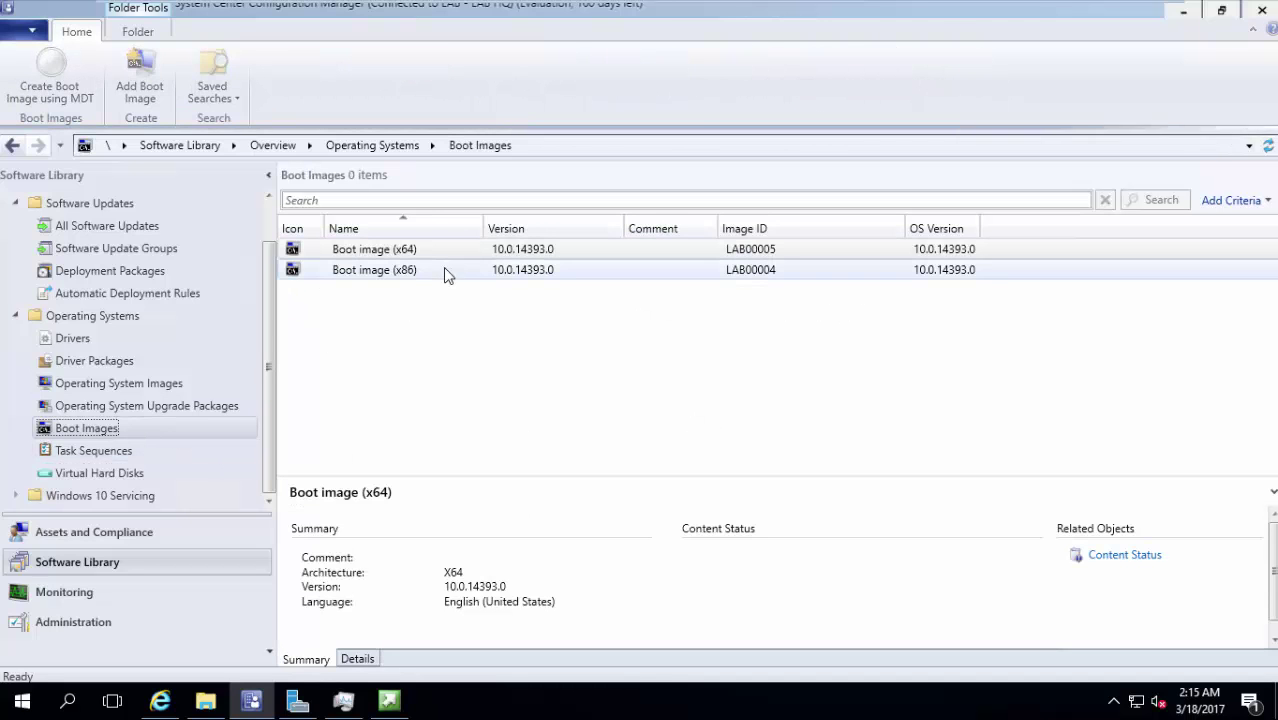
{"action": "left_click", "coordinate": [443, 271]}
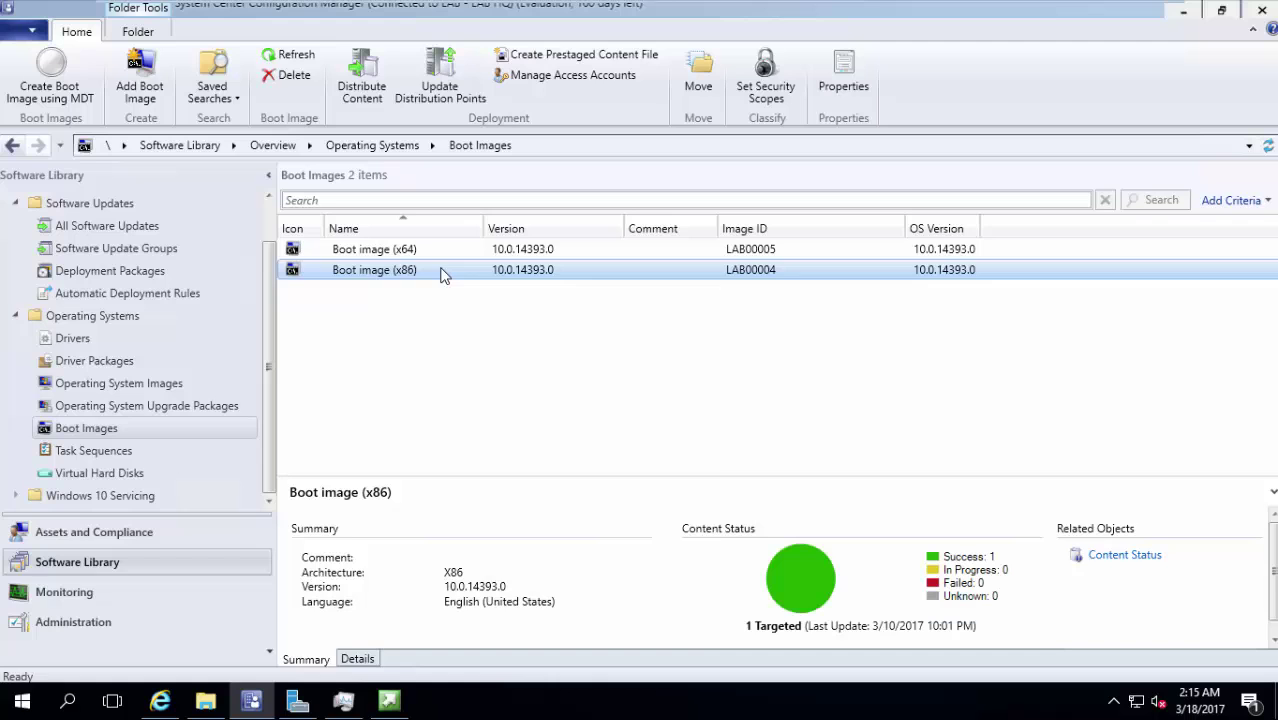
{"action": "right_click", "coordinate": [443, 275]}
{"action": "left_click", "coordinate": [531, 482]}
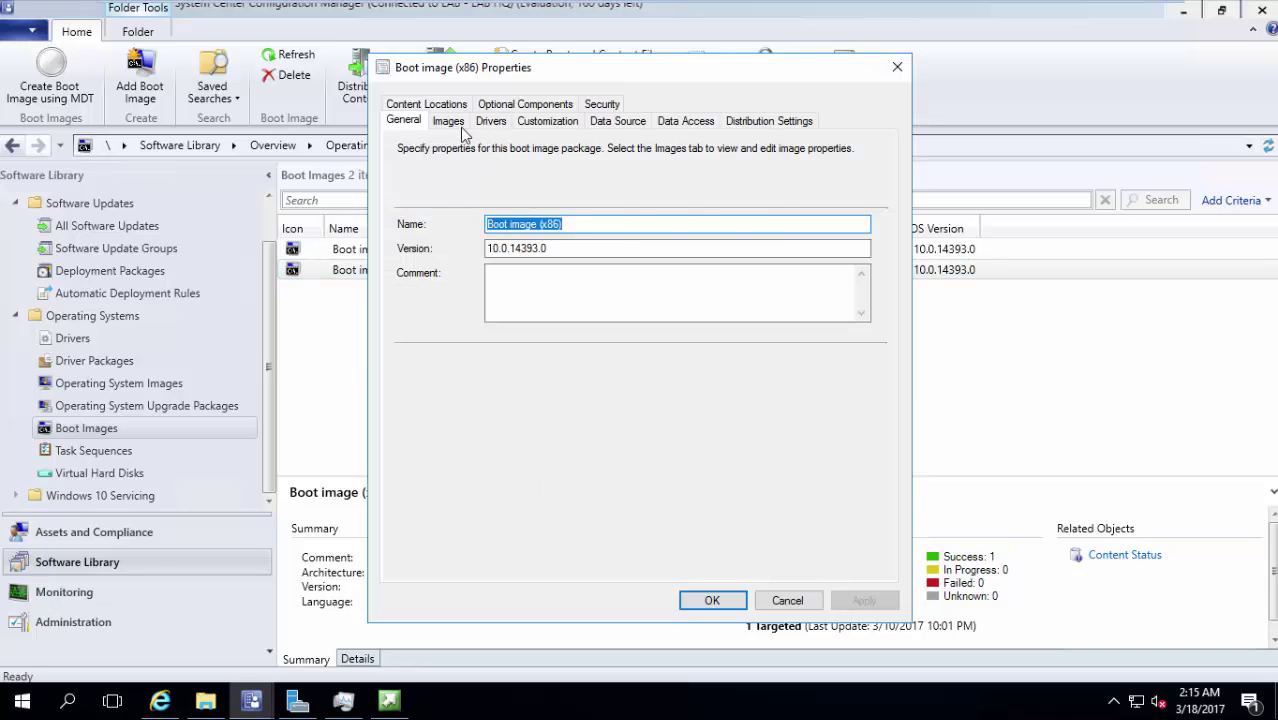
{"action": "left_click", "coordinate": [494, 124]}
{"action": "left_click", "coordinate": [862, 148]}
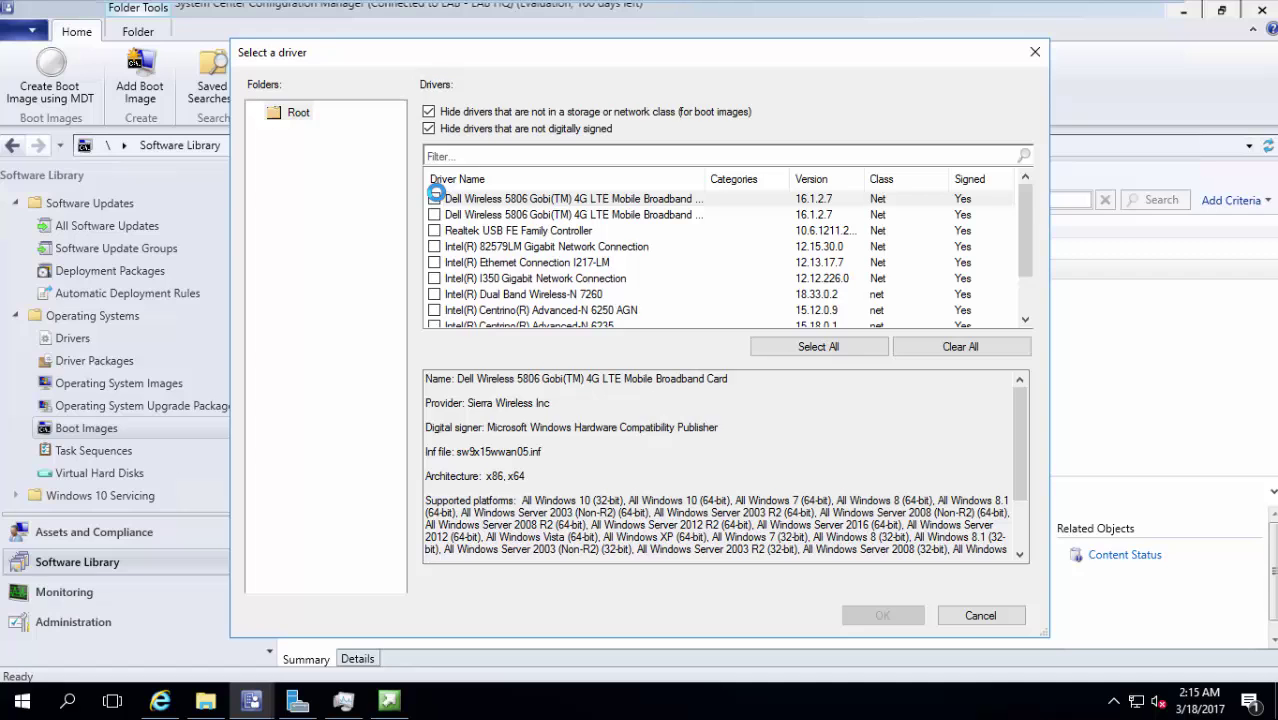
Look over the available network drivers and mark only Intel(R) I350 Gigabit Network Connection for the boot image.
{"action": "left_click_drag", "start_coordinate": [1024, 225], "coordinate": [996, 215]}
{"action": "left_click", "coordinate": [434, 311]}
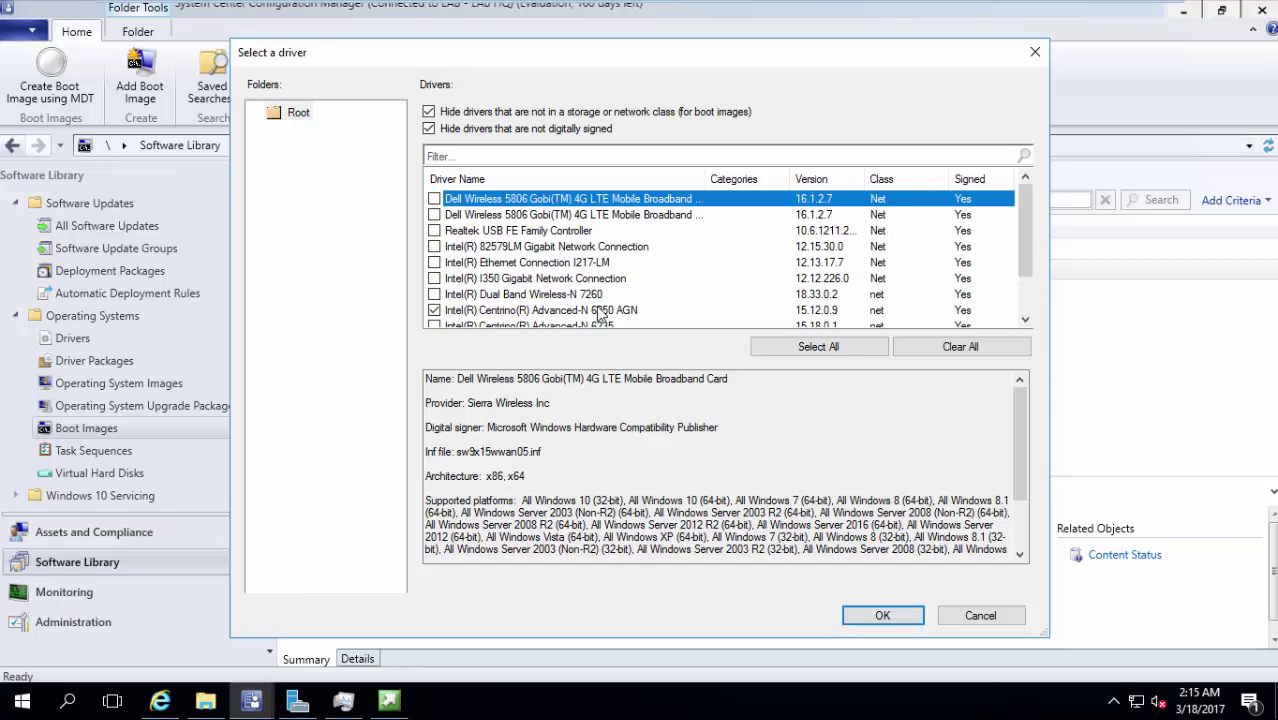
{"action": "left_click", "coordinate": [598, 312]}
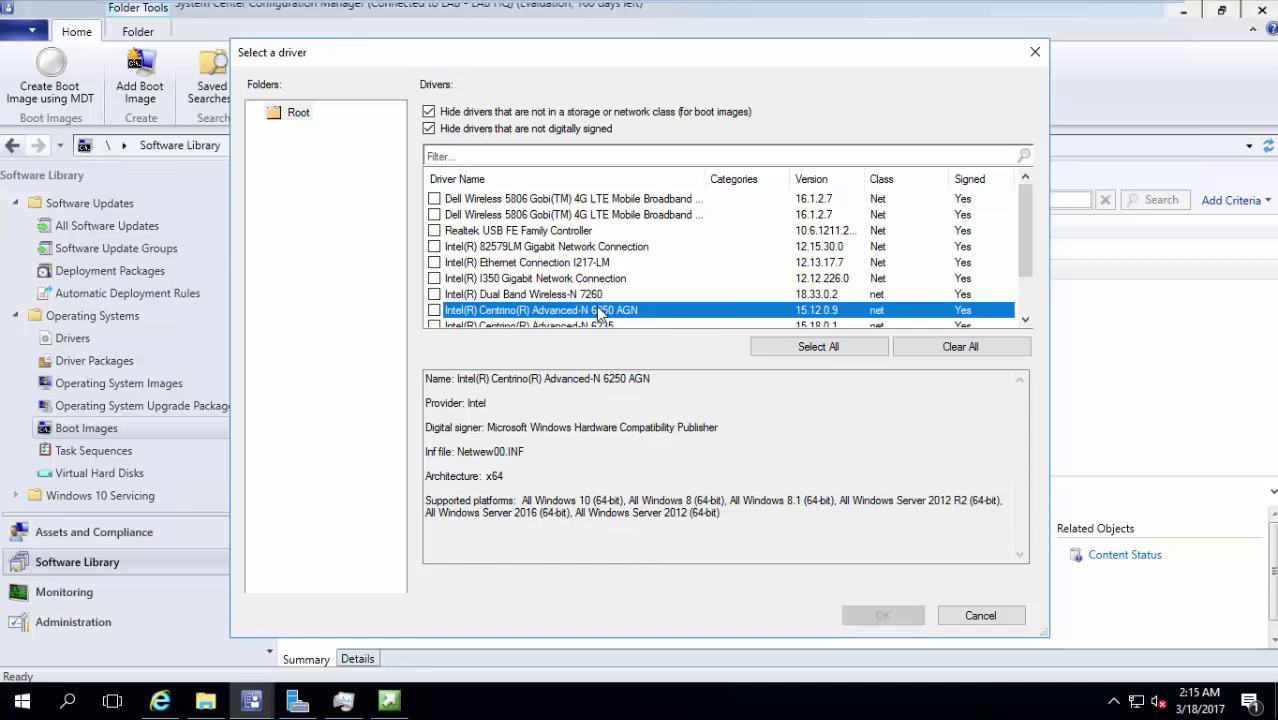
{"action": "left_click", "coordinate": [481, 279]}
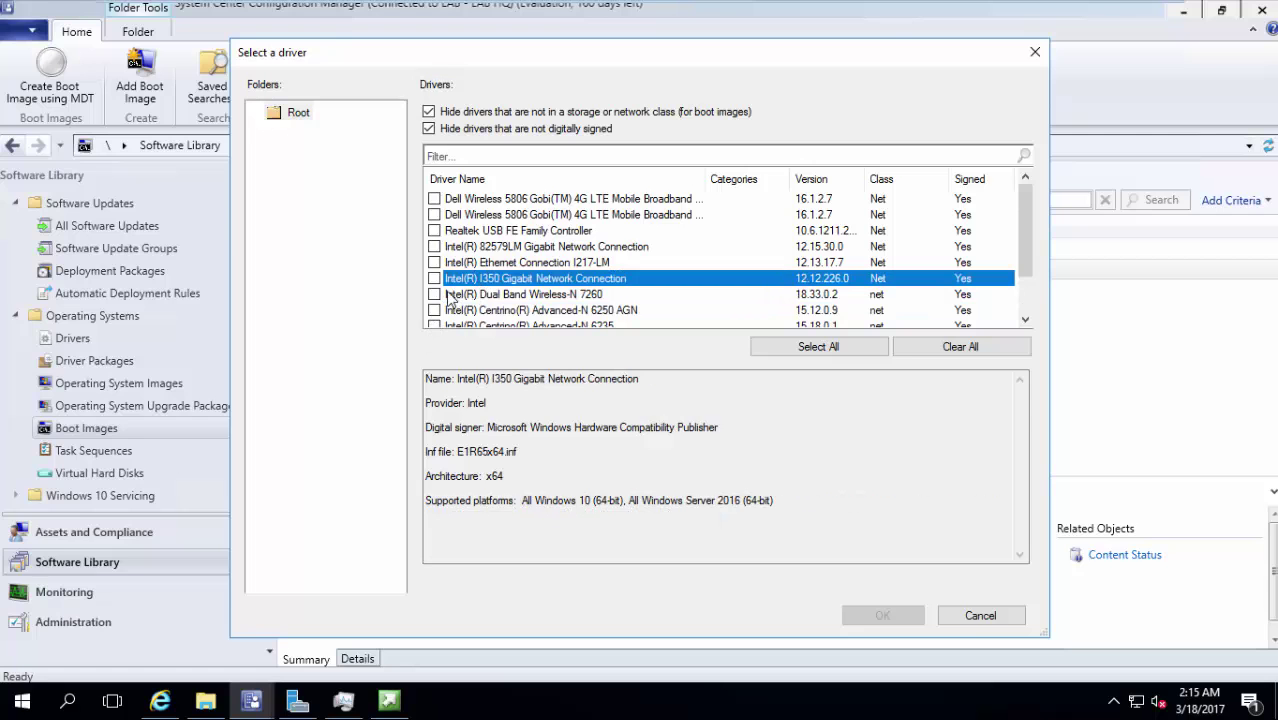
{"action": "left_click", "coordinate": [434, 279]}
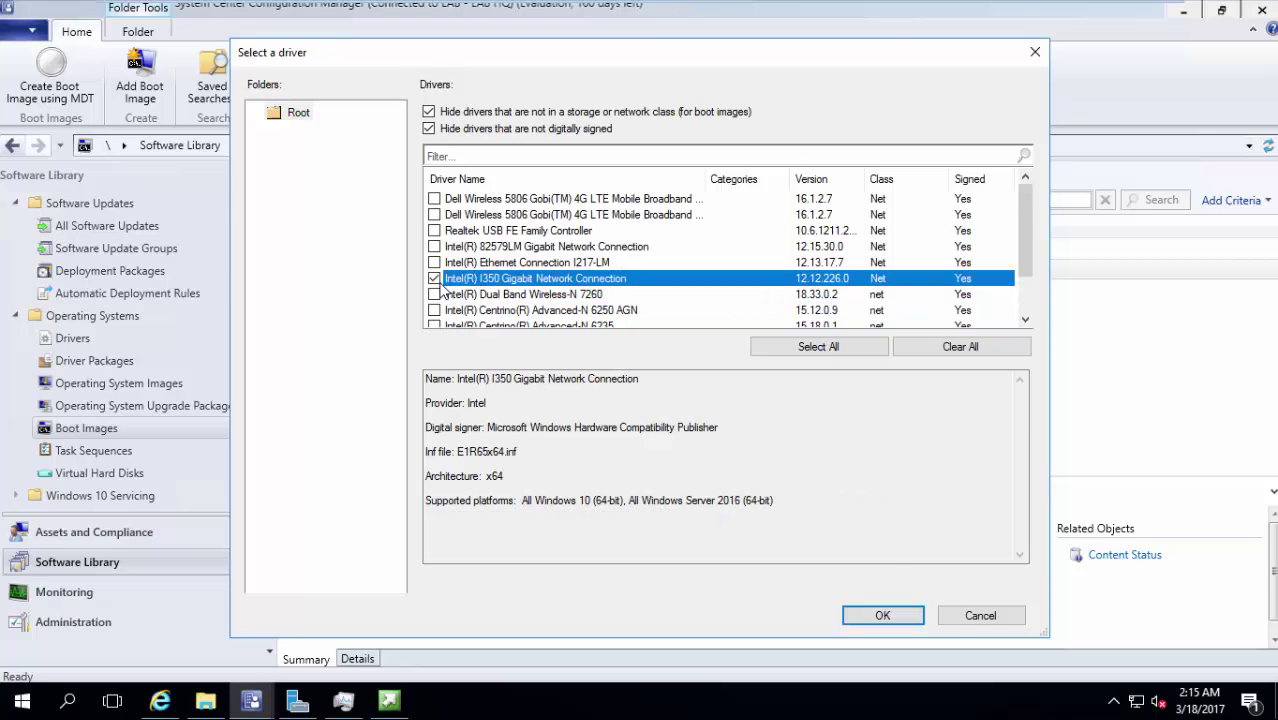
Confirm the driver selection and apply the driver changes to Boot image (x86).
{"action": "left_click", "coordinate": [883, 615]}
{"action": "left_click", "coordinate": [862, 600]}
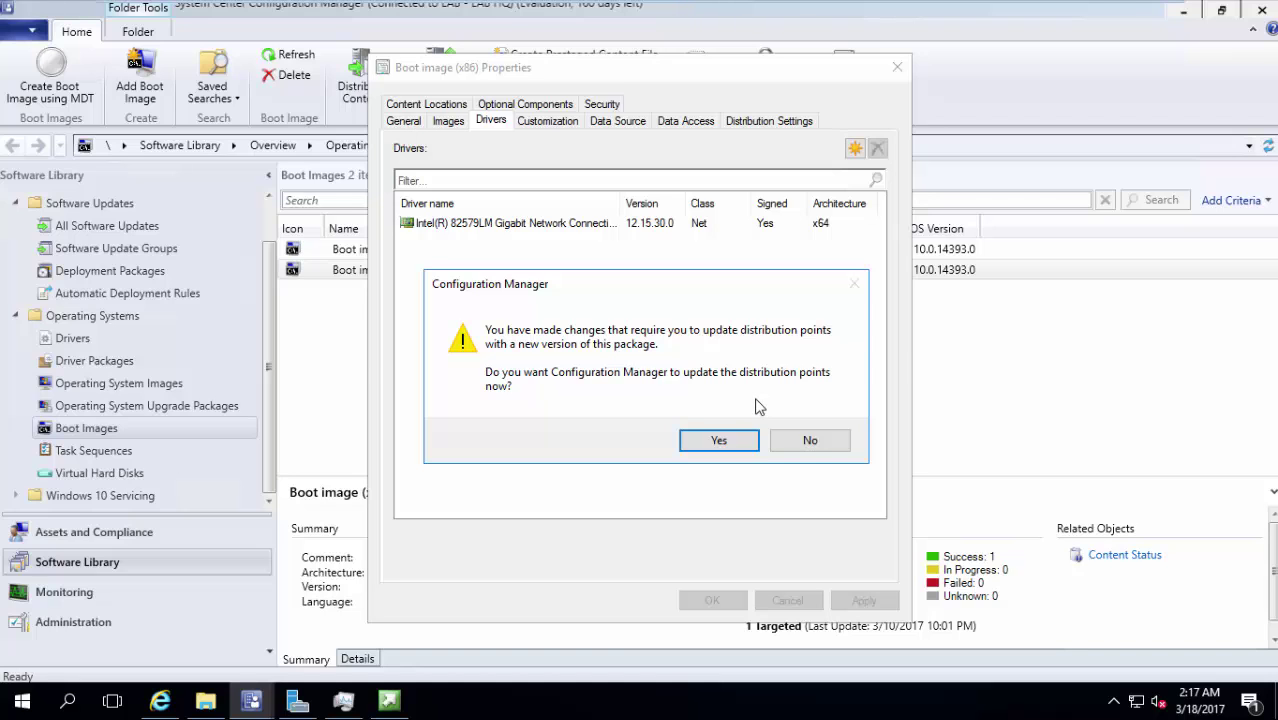
{"action": "mouse_move", "coordinate": [307, 8]}
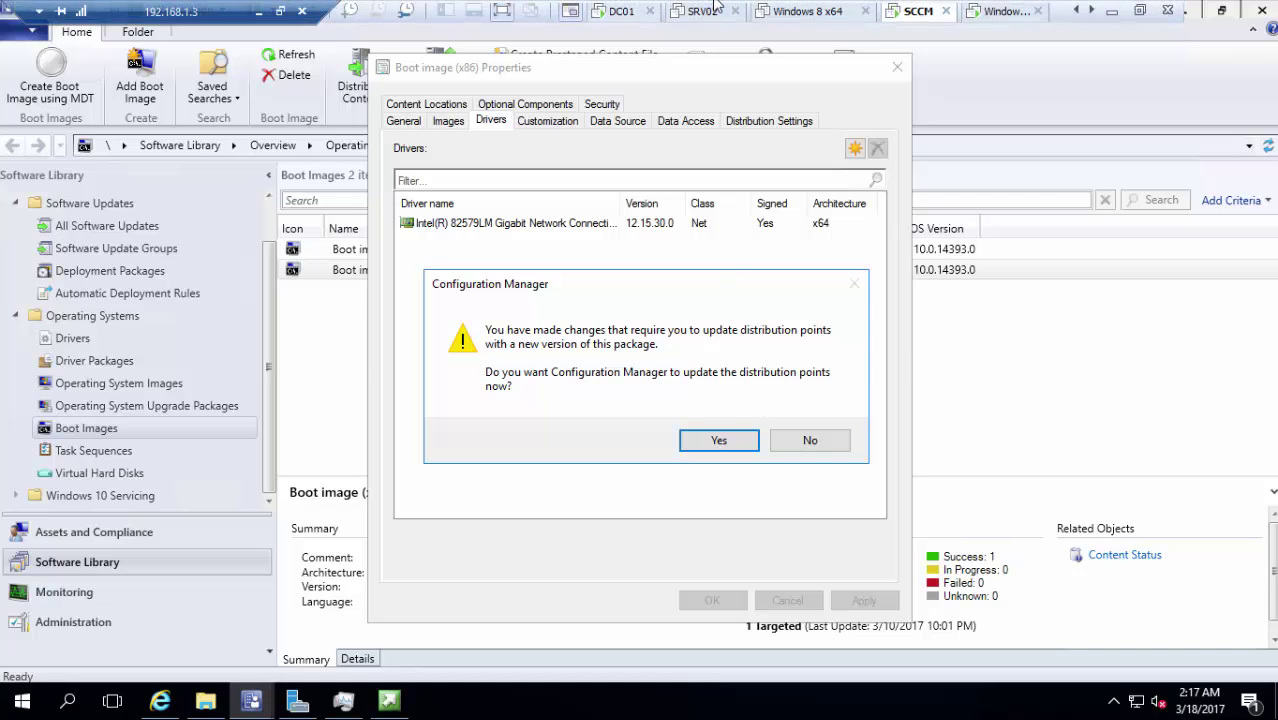